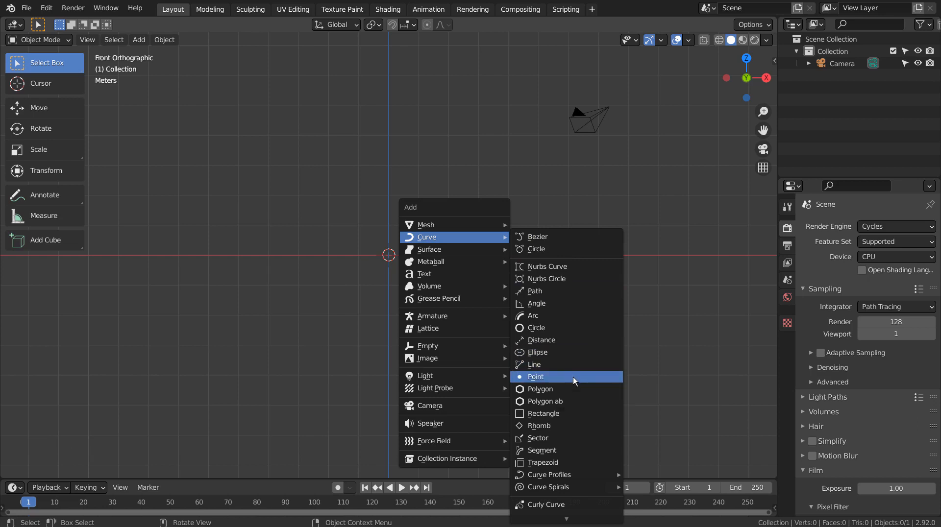
Add a Point simple curve at the world origin and make it 3D
{"action": "left_click", "coordinate": [573, 377]}
{"action": "left_click", "coordinate": [139, 468]}
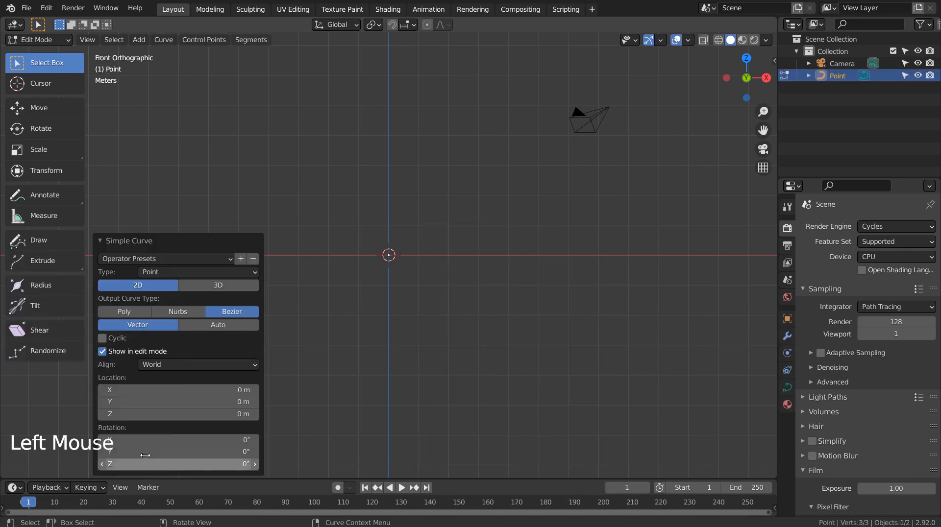
{"action": "left_click", "coordinate": [219, 287]}
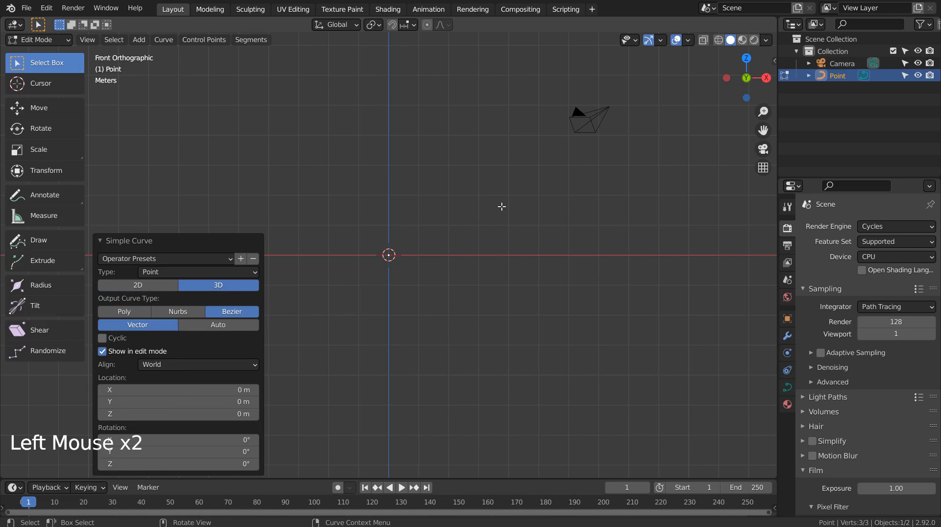
Extrude the point three times into a zigzag running along positive X: up, down, then up again past the axis
{"action": "key", "text": "e"}
{"action": "left_click", "coordinate": [556, 142]}
{"action": "key", "text": "e"}
{"action": "left_click", "coordinate": [655, 248]}
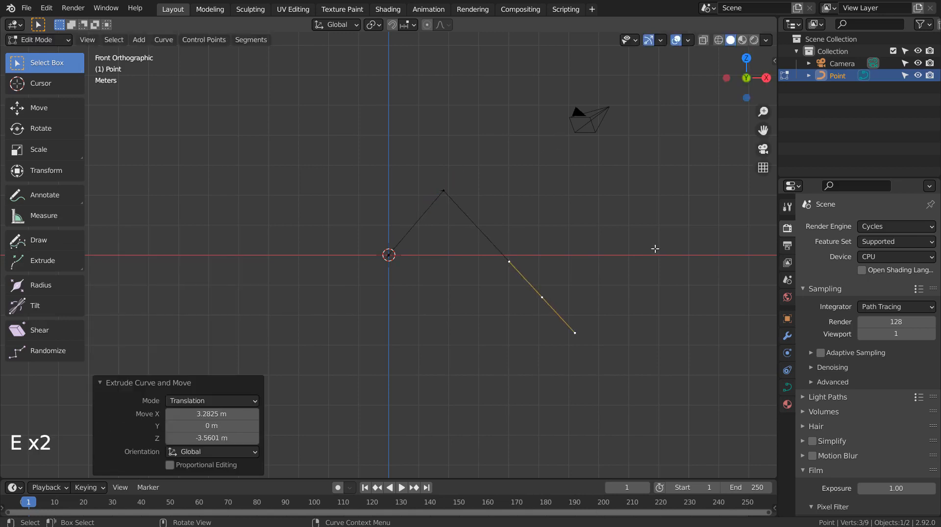
{"action": "key", "text": "e"}
{"action": "left_click", "coordinate": [5, 128]}
Set the handle type of all the curve's control points to Automatic and return to Object Mode
{"action": "key", "text": "a"}
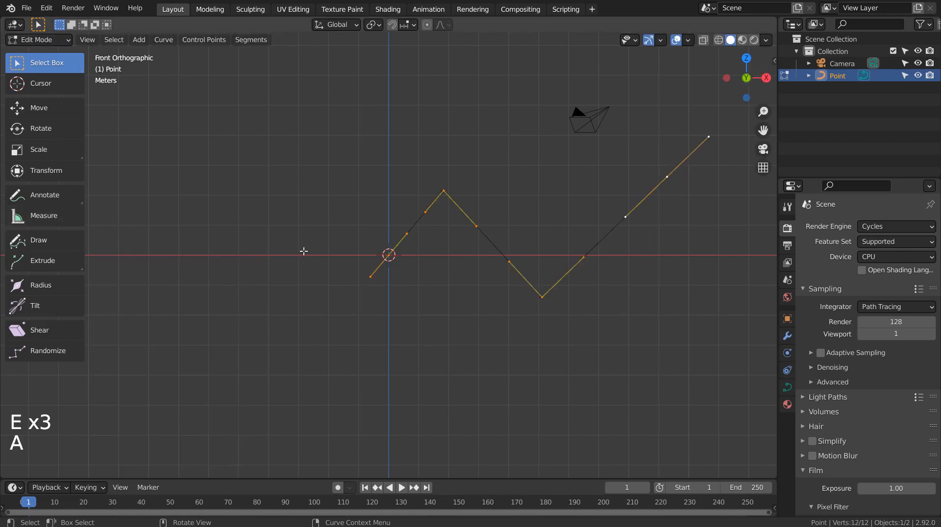
{"action": "key", "text": "v"}
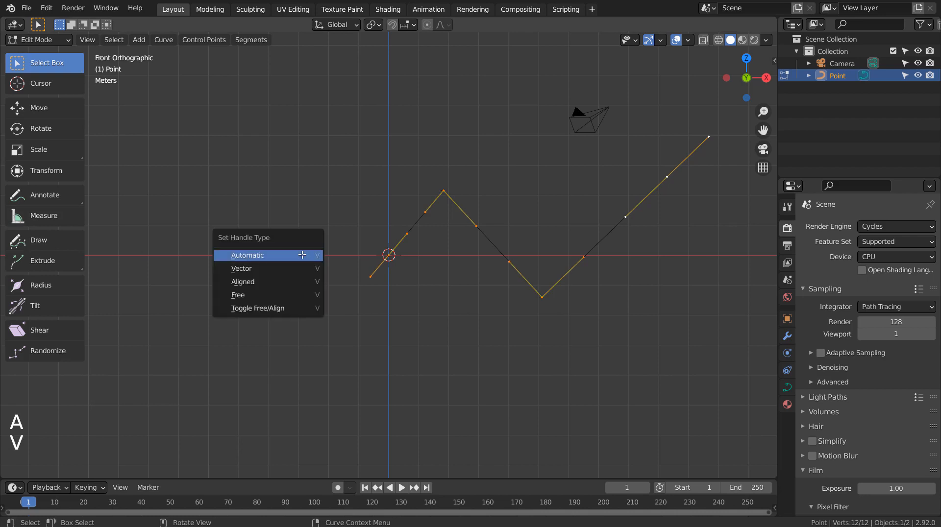
{"action": "left_click", "coordinate": [301, 255]}
{"action": "key", "text": "Tab"}
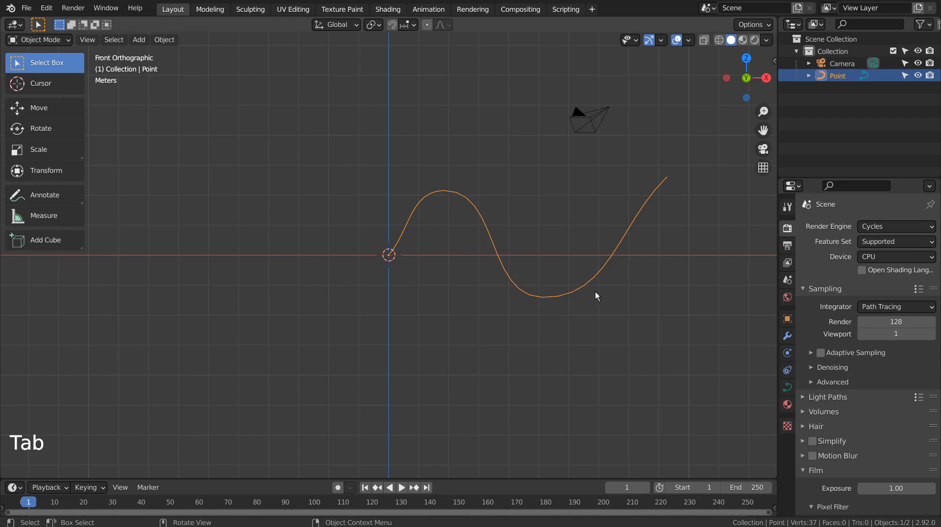
Give the curve a round bevel with a depth of 0.165 m
{"action": "left_click", "coordinate": [786, 387]}
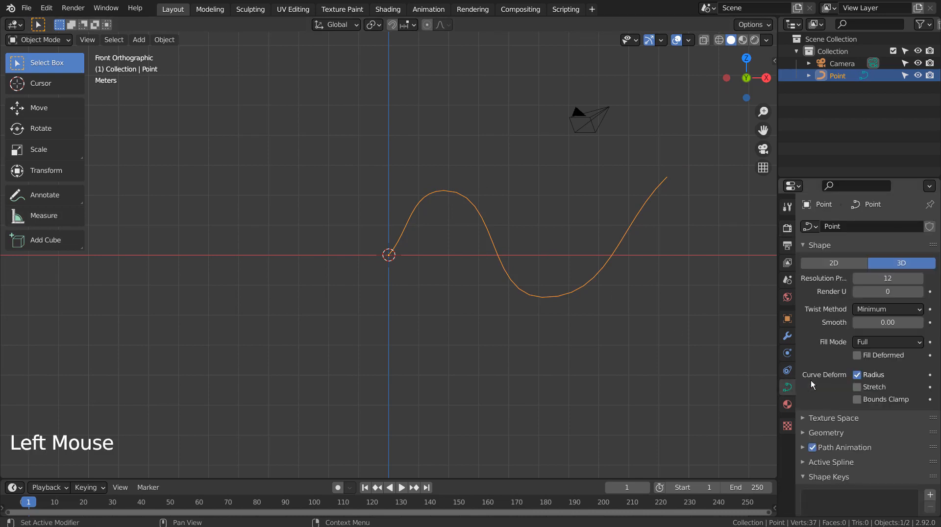
{"action": "left_click", "coordinate": [818, 434]}
{"action": "scroll", "coordinate": [818, 434], "scroll_direction": "down", "scroll_amount": 6}
{"action": "left_click_drag", "start_coordinate": [887, 425], "coordinate": [887, 424], "text": "shift"}
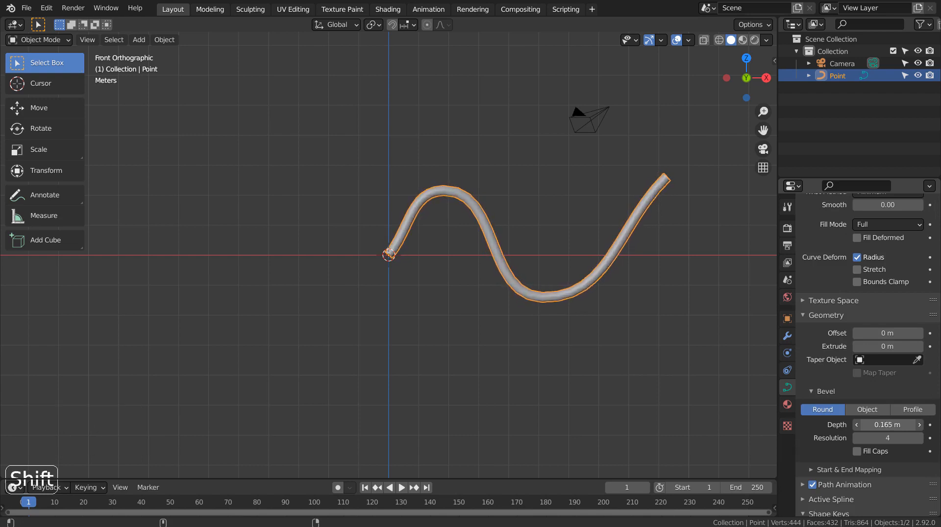
Taper the curve's free end by shrinking its last control point's radius to about 0.113 of its size
{"action": "middle_click_drag", "start_coordinate": [764, 298], "coordinate": [442, 289], "text": "shift"}
{"action": "scroll", "coordinate": [441, 289], "scroll_direction": "up", "scroll_amount": 3}
{"action": "key", "text": "Tab"}
{"action": "left_click", "coordinate": [408, 187]}
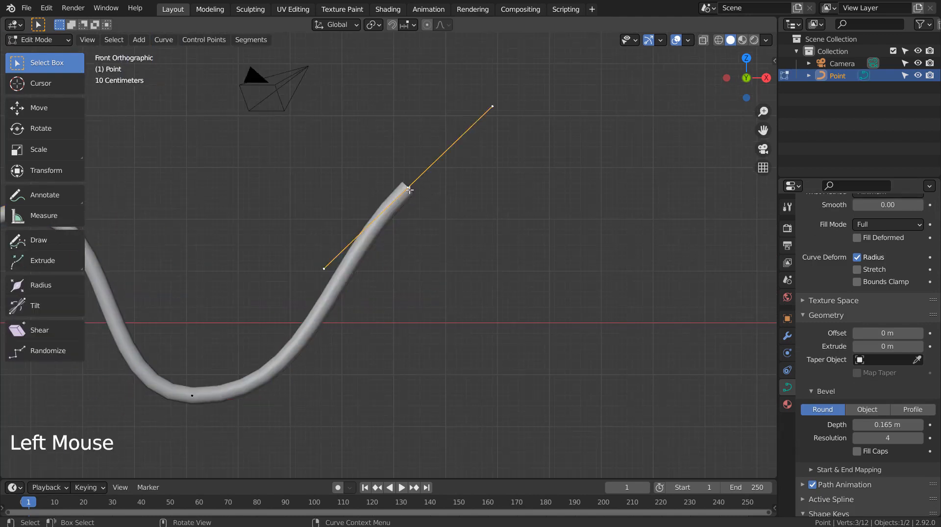
{"action": "key", "text": "alt+s"}
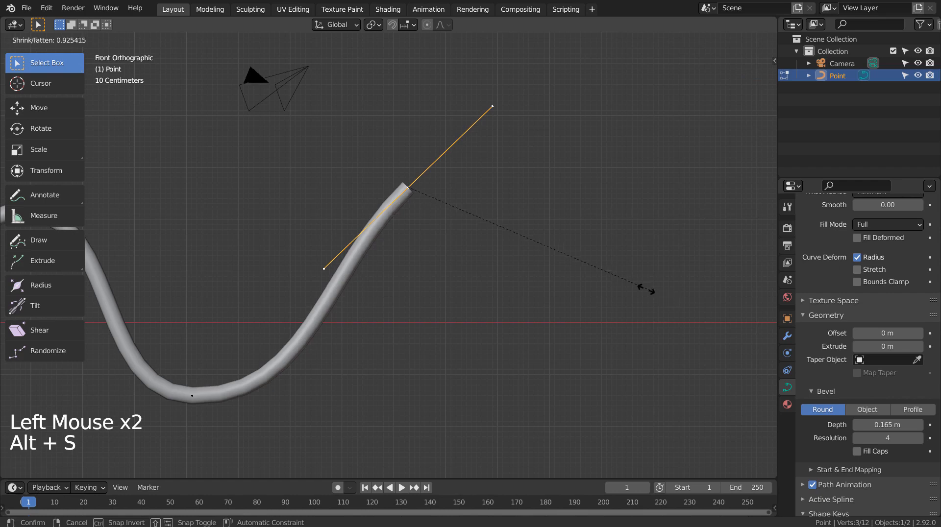
{"action": "left_click", "coordinate": [432, 210]}
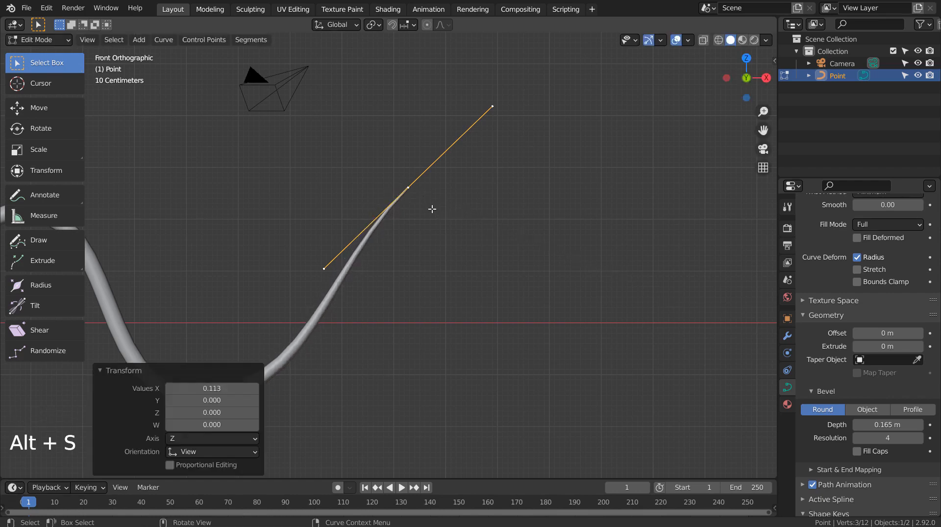
{"action": "key", "text": "Tab"}
{"action": "scroll", "coordinate": [447, 247], "scroll_direction": "down", "scroll_amount": 2}
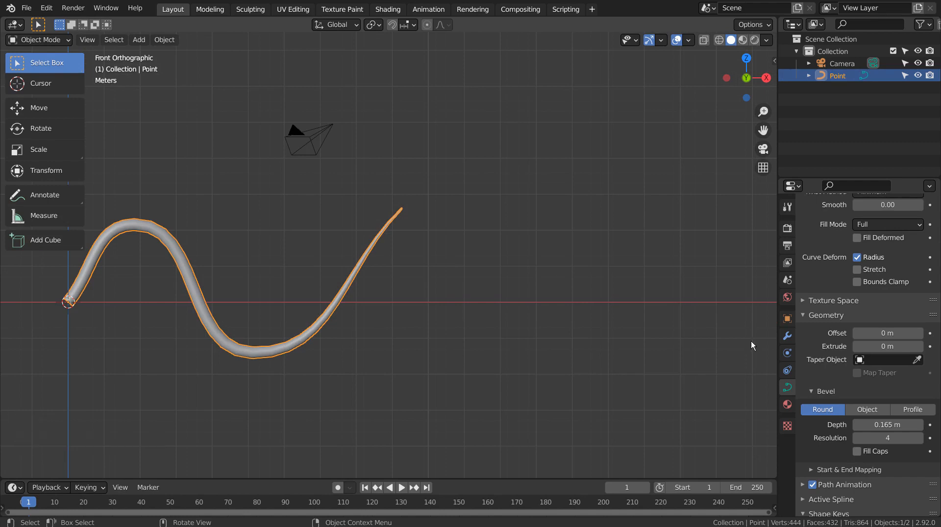
Add a Plain Axes empty at the world origin
{"action": "key", "text": "shift+a"}
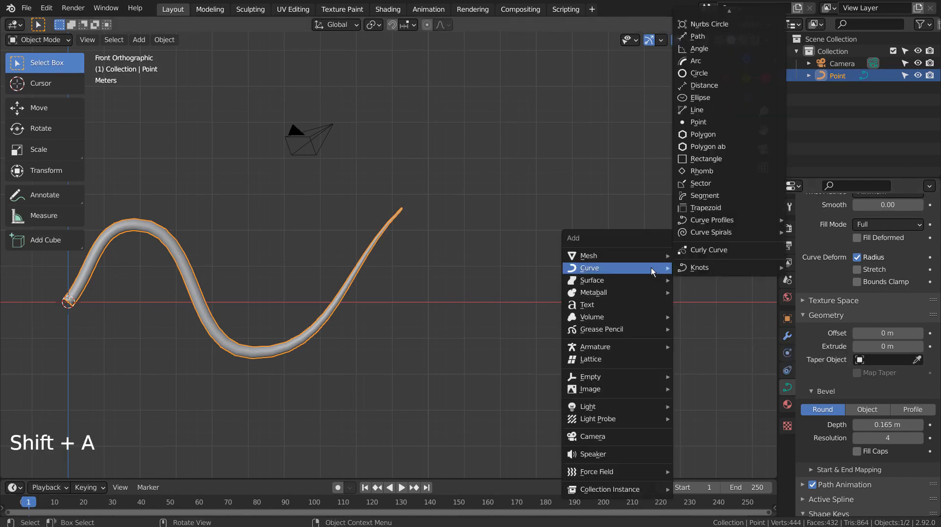
{"action": "mouse_move", "coordinate": [651, 377]}
{"action": "left_click", "coordinate": [698, 377]}
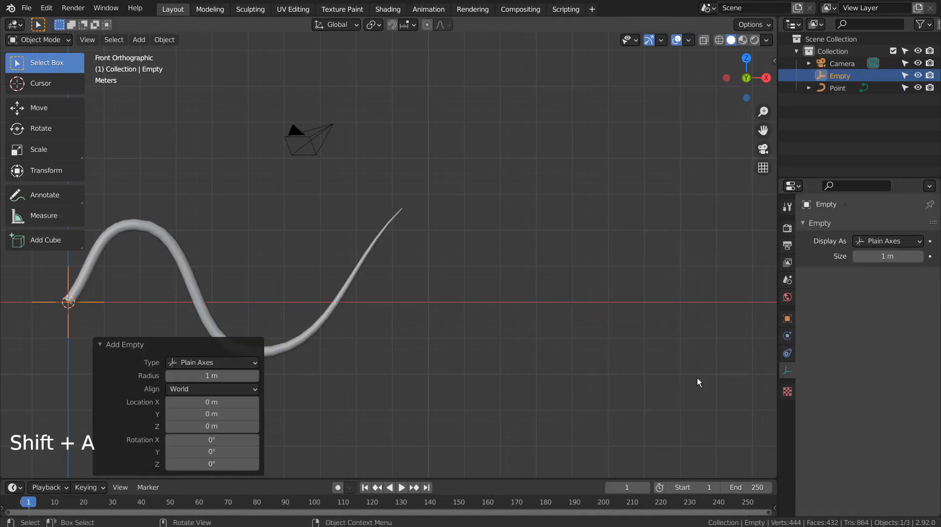
Add an Array modifier to the curve, with Relative Offset off and Object Offset on using the Empty
{"action": "left_click", "coordinate": [344, 284]}
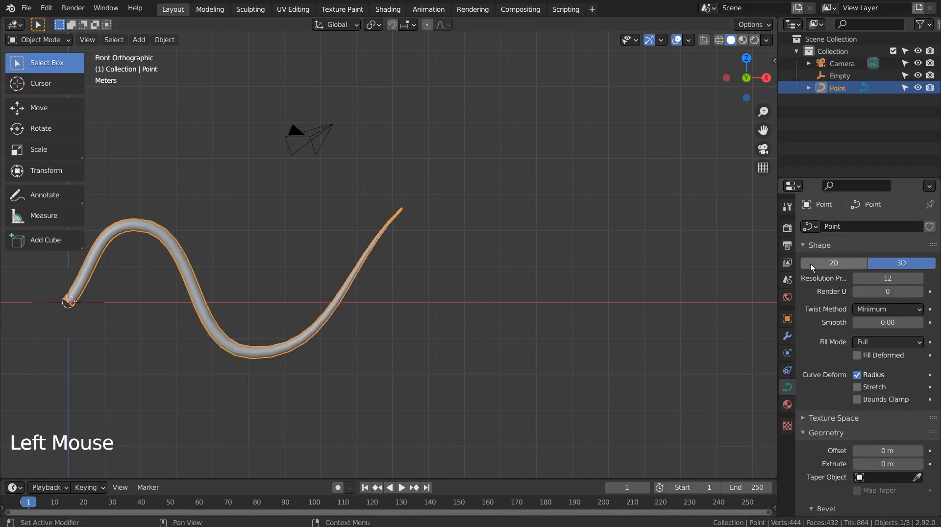
{"action": "left_click", "coordinate": [787, 342]}
{"action": "left_click", "coordinate": [845, 228]}
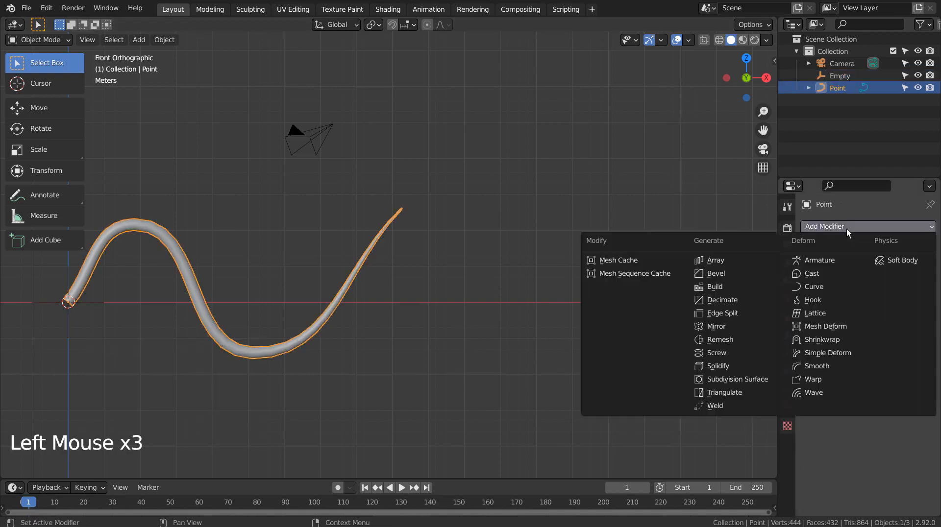
{"action": "left_click", "coordinate": [755, 260]}
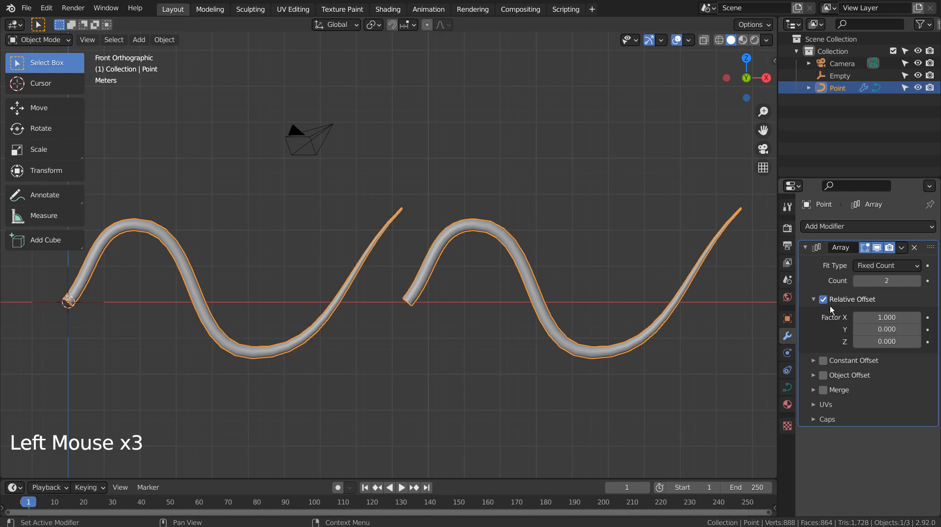
{"action": "left_click", "coordinate": [823, 299]}
{"action": "left_click", "coordinate": [823, 375]}
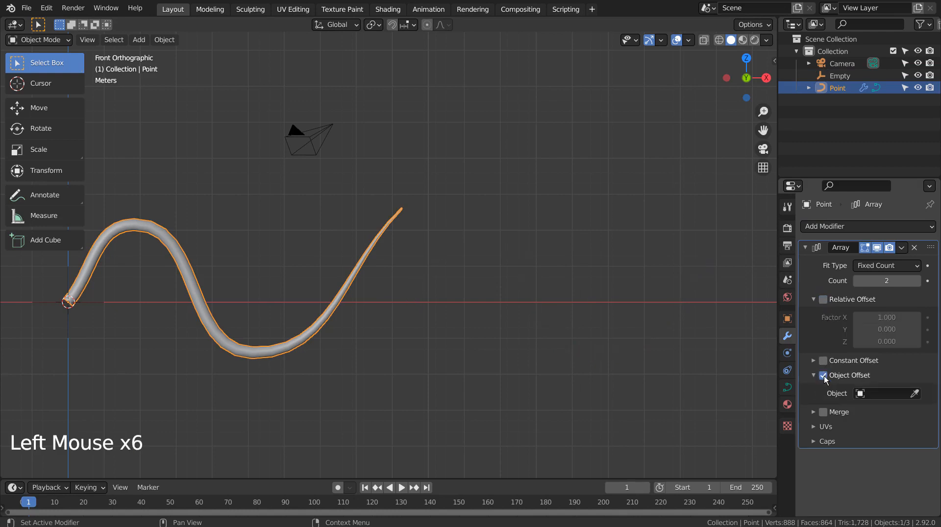
{"action": "left_click", "coordinate": [862, 400]}
{"action": "left_click", "coordinate": [828, 279]}
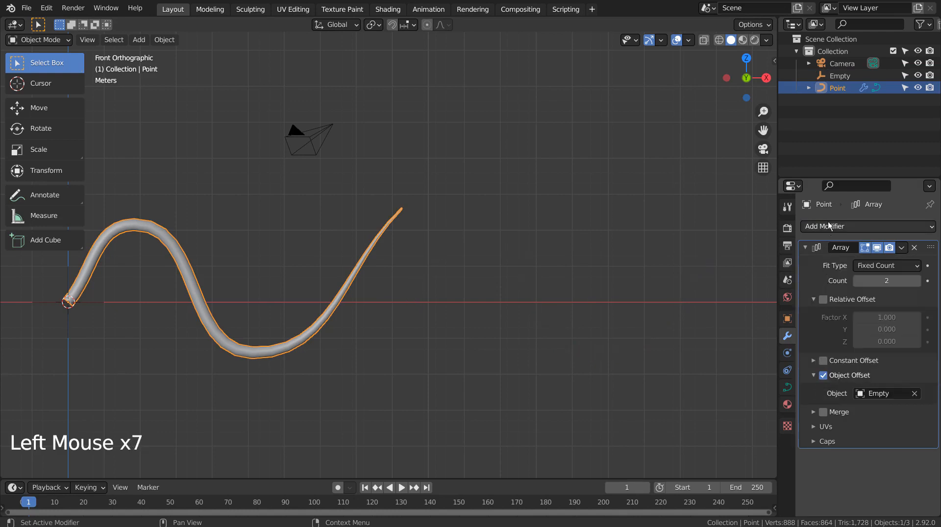
Set the Empty's Y rotation to 40°
{"action": "left_click", "coordinate": [841, 64]}
{"action": "left_click", "coordinate": [839, 76]}
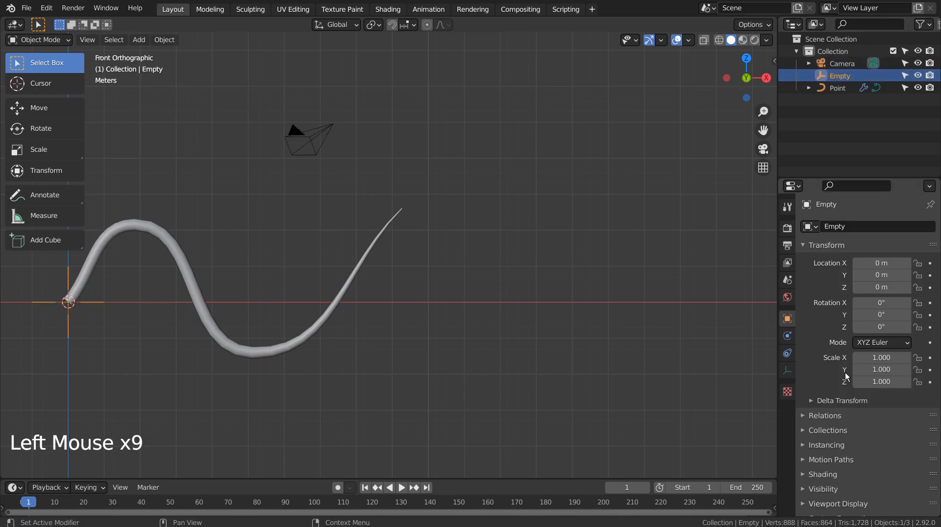
{"action": "left_click_drag", "start_coordinate": [880, 315], "coordinate": [913, 315]}
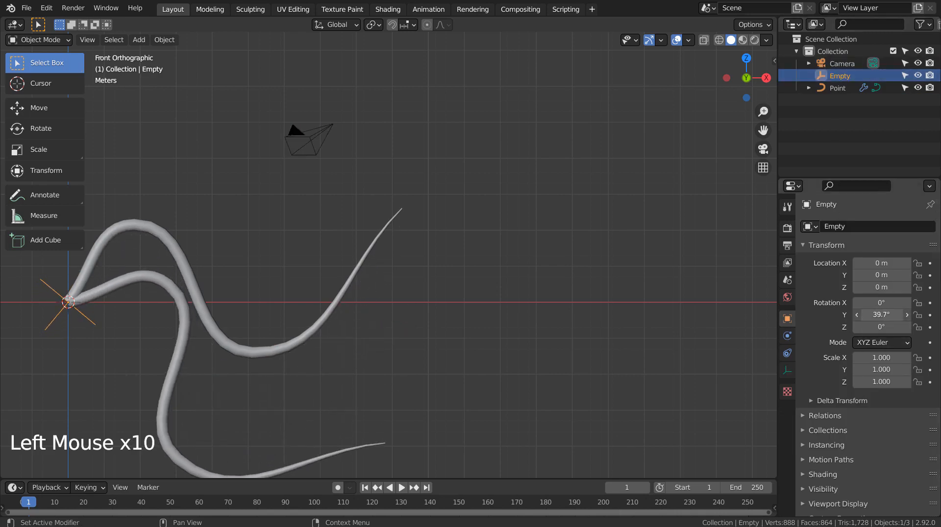
{"action": "left_click", "coordinate": [880, 315]}
{"action": "type", "text": "4"}
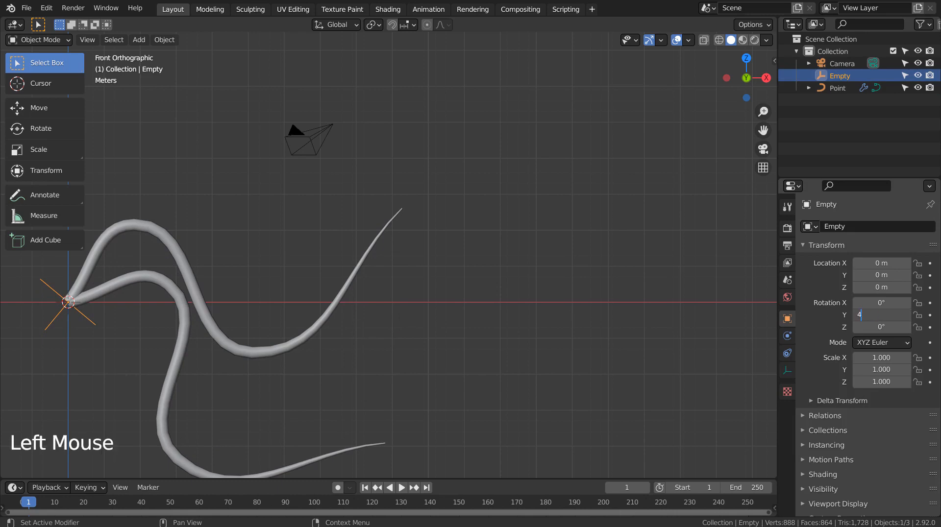
{"action": "type", "text": "0"}
{"action": "key", "text": "Return"}
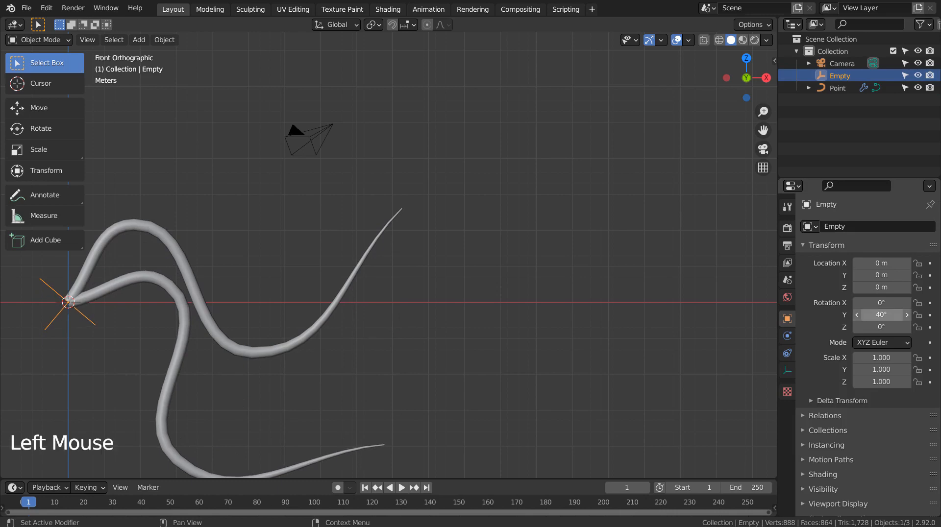
Set the curve's Array count to 9 to complete the ring of tentacles
{"action": "left_click", "coordinate": [84, 295]}
{"action": "double_click", "coordinate": [886, 281]}
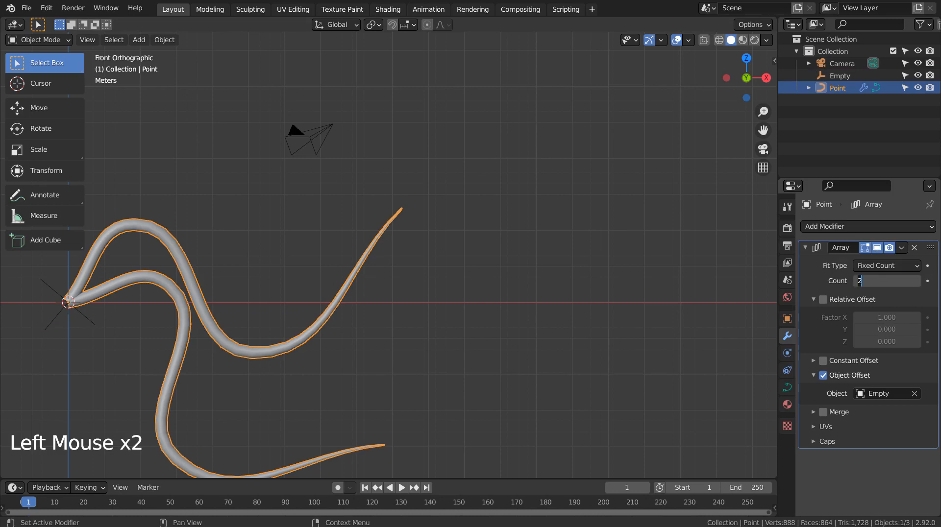
{"action": "type", "text": "8"}
{"action": "key", "text": "Return"}
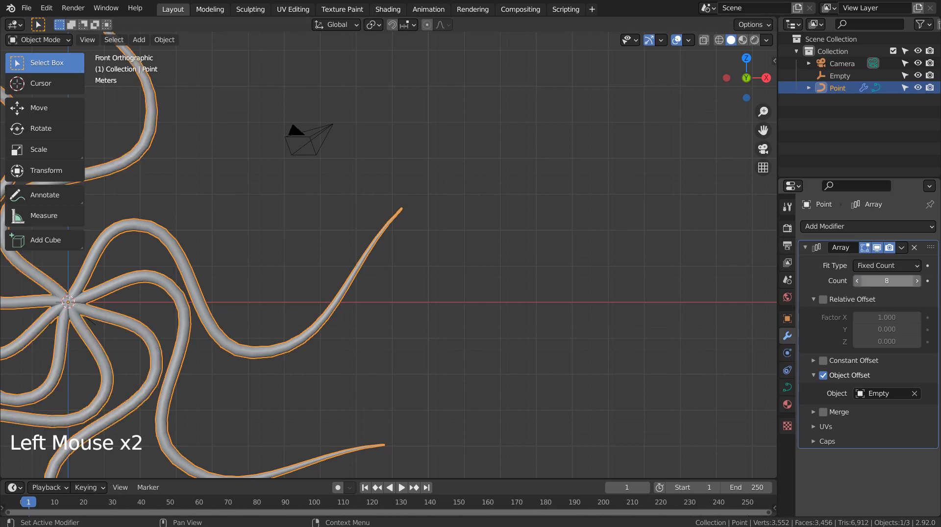
{"action": "left_click", "coordinate": [913, 280]}
{"action": "middle_click_drag", "start_coordinate": [458, 315], "coordinate": [668, 289], "text": "shift"}
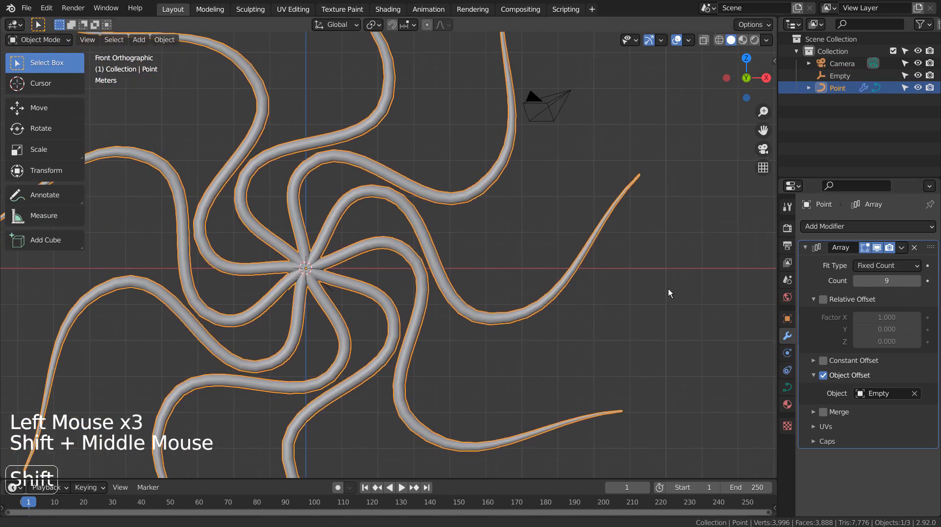
Move the curve's first bend point about 1.7 m and its second about 4.7 m along negative Y
{"action": "middle_click_drag", "start_coordinate": [653, 325], "coordinate": [598, 339]}
{"action": "key", "text": "Tab"}
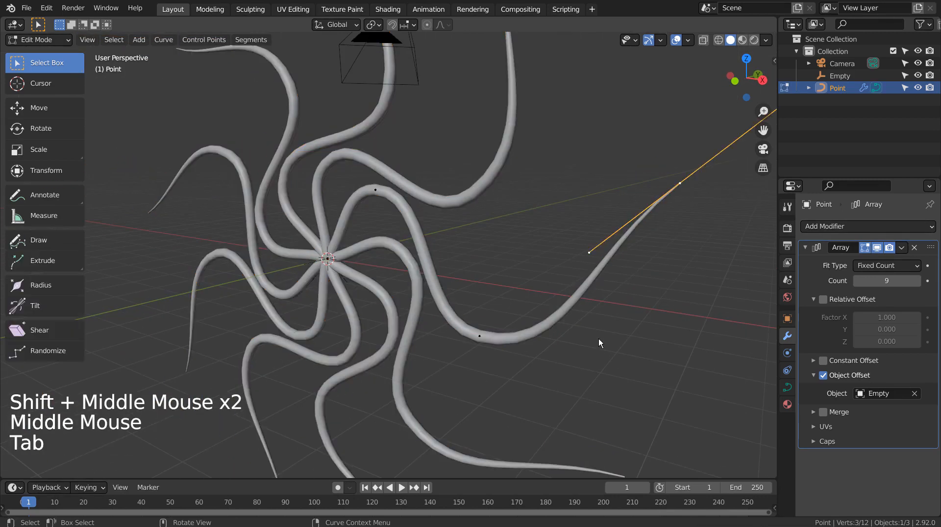
{"action": "left_click", "coordinate": [370, 193]}
{"action": "middle_click_drag", "start_coordinate": [370, 193], "coordinate": [453, 274]}
{"action": "key", "text": "g"}
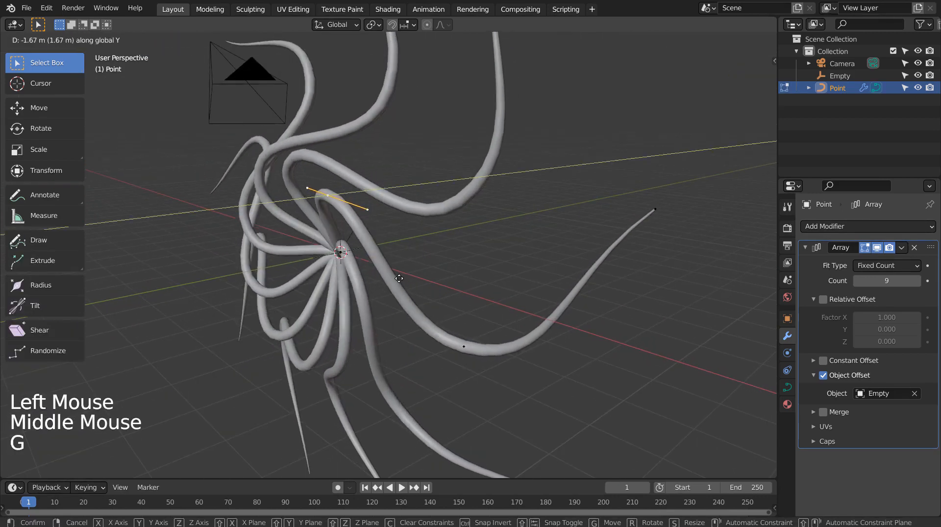
{"action": "left_click", "coordinate": [397, 275]}
{"action": "key", "text": "g"}
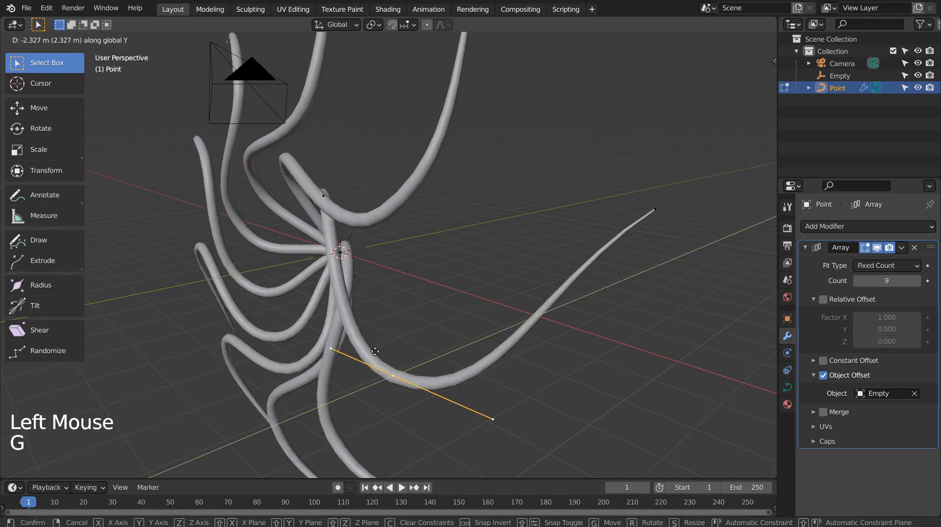
{"action": "left_click", "coordinate": [284, 354]}
Move the curve's tip point about 17 m along negative Y, then return to Object Mode in front view
{"action": "left_click", "coordinate": [655, 204]}
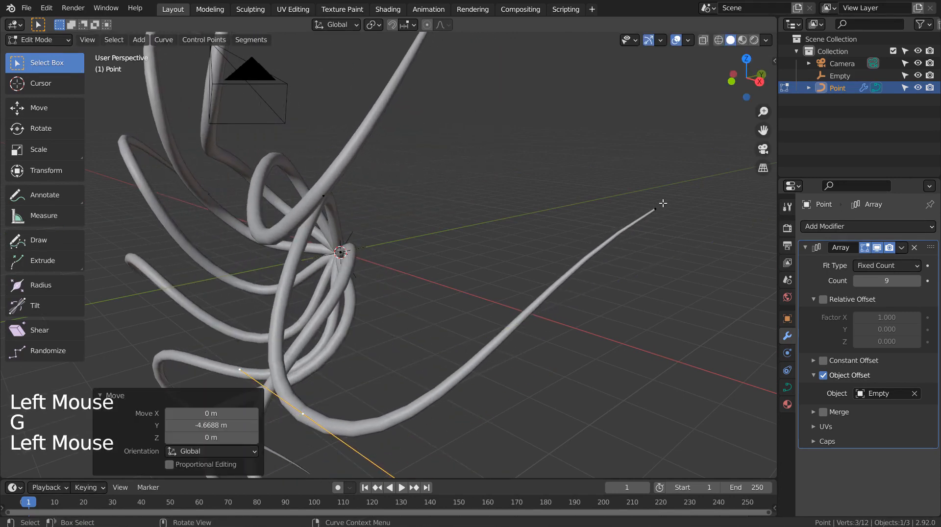
{"action": "scroll", "coordinate": [656, 231], "scroll_direction": "down", "scroll_amount": 5}
{"action": "key", "text": "g"}
{"action": "key", "text": "y"}
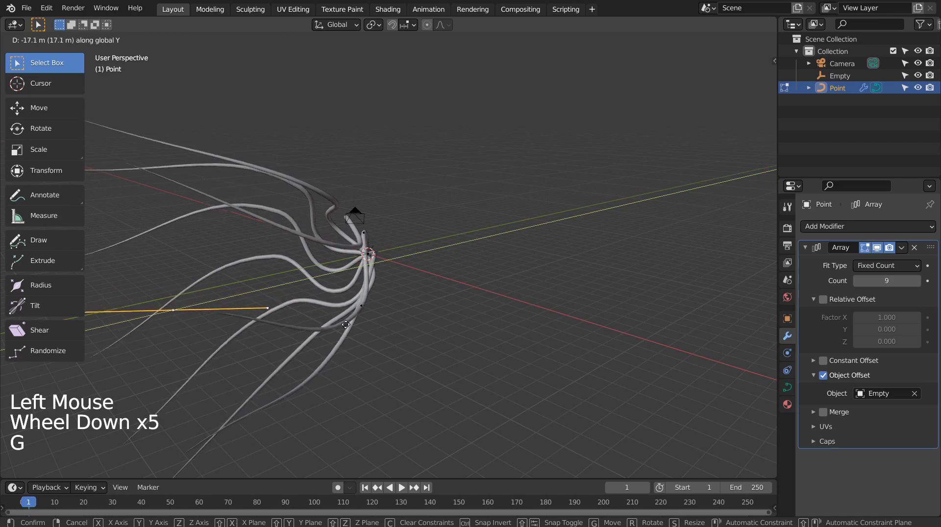
{"action": "left_click", "coordinate": [345, 329]}
{"action": "middle_click_drag", "start_coordinate": [346, 328], "coordinate": [482, 346]}
{"action": "key", "text": "Tab"}
{"action": "key", "text": "KP_1"}
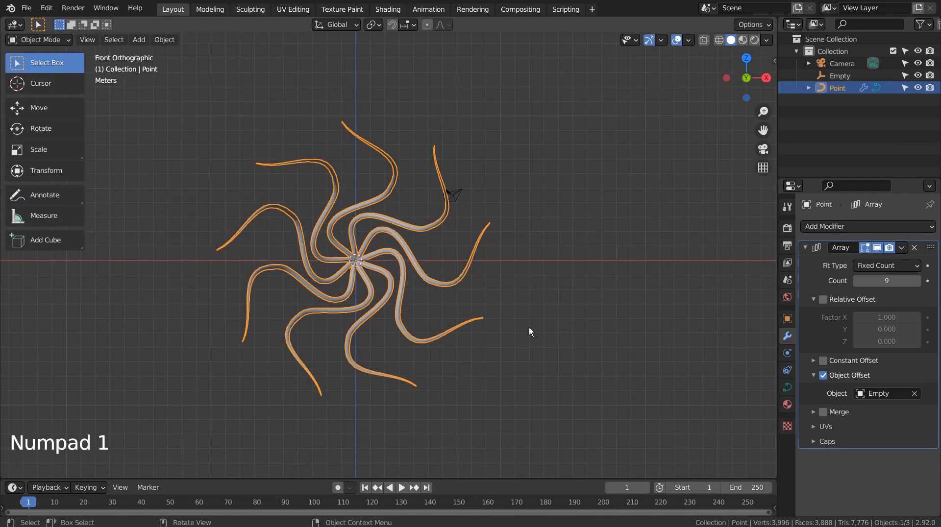
Add a UV sphere at the origin, in the centre of the tentacles
{"action": "left_click", "coordinate": [616, 281]}
{"action": "key", "text": "shift+a"}
{"action": "mouse_move", "coordinate": [615, 280]}
{"action": "mouse_move", "coordinate": [602, 161]}
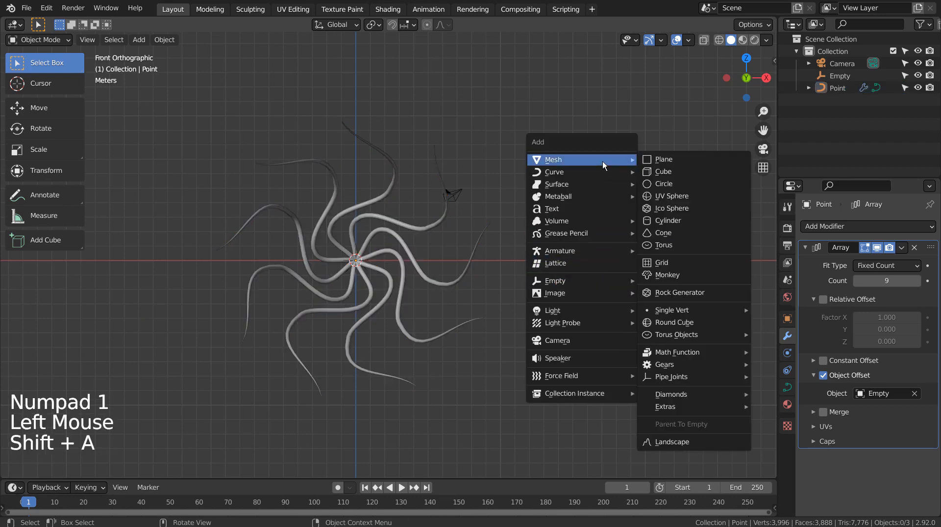
{"action": "left_click", "coordinate": [660, 201]}
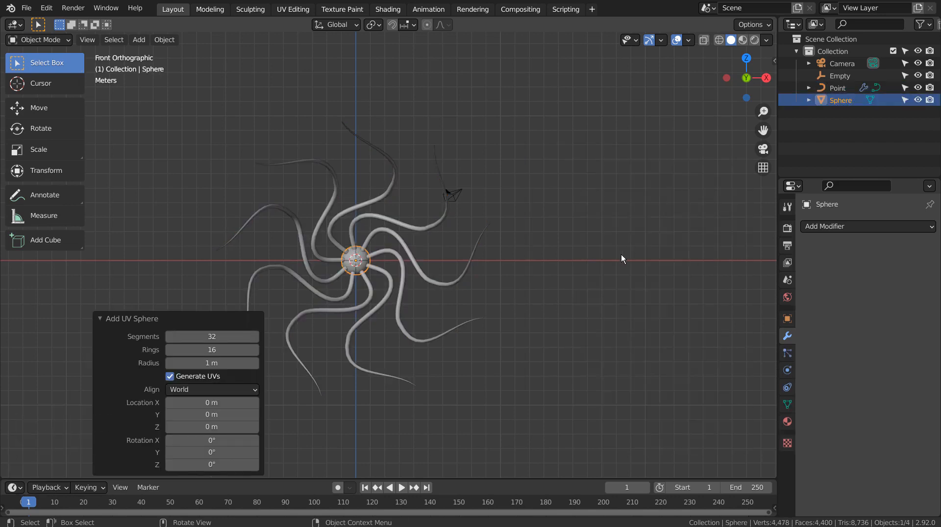
Rotate the sphere 90° about the X axis
{"action": "key", "text": "r"}
{"action": "key", "text": "x"}
{"action": "key", "text": "9"}
{"action": "key", "text": "0"}
{"action": "key", "text": "Return"}
{"action": "scroll", "coordinate": [487, 263], "scroll_direction": "up", "scroll_amount": 2}
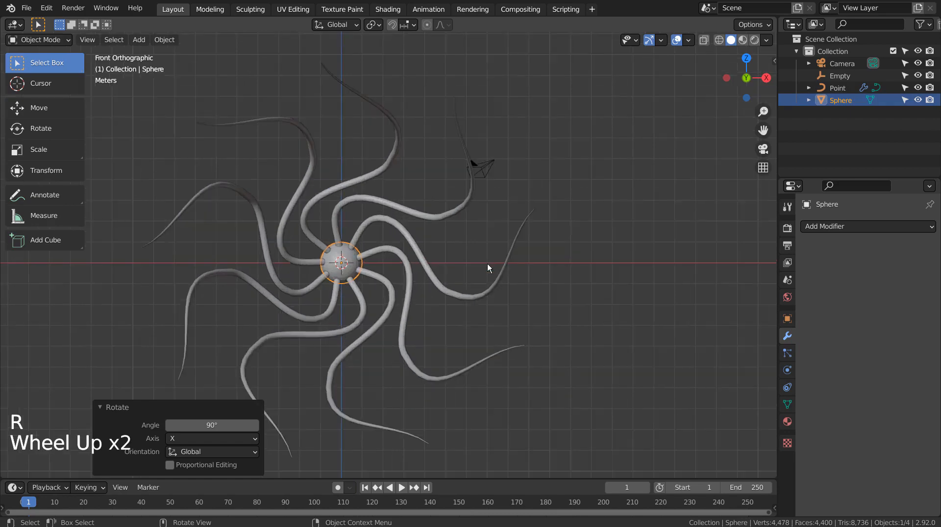
Move the sphere about 1.64 m along negative Y, in front of the tentacle centre, and scale it up uniformly
{"action": "scroll", "coordinate": [490, 267], "scroll_direction": "up", "scroll_amount": 8}
{"action": "middle_click_drag", "start_coordinate": [498, 271], "coordinate": [630, 304]}
{"action": "key", "text": "g"}
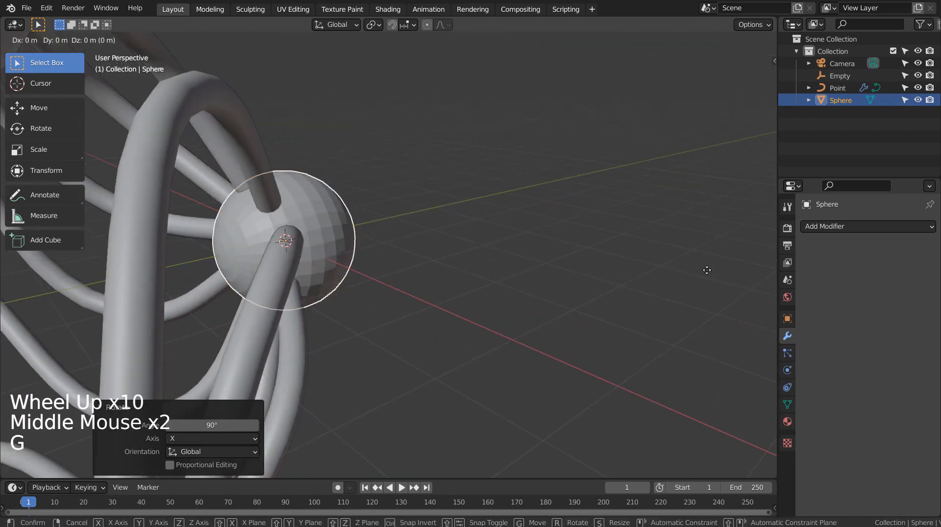
{"action": "left_click", "coordinate": [591, 281]}
{"action": "key", "text": "s"}
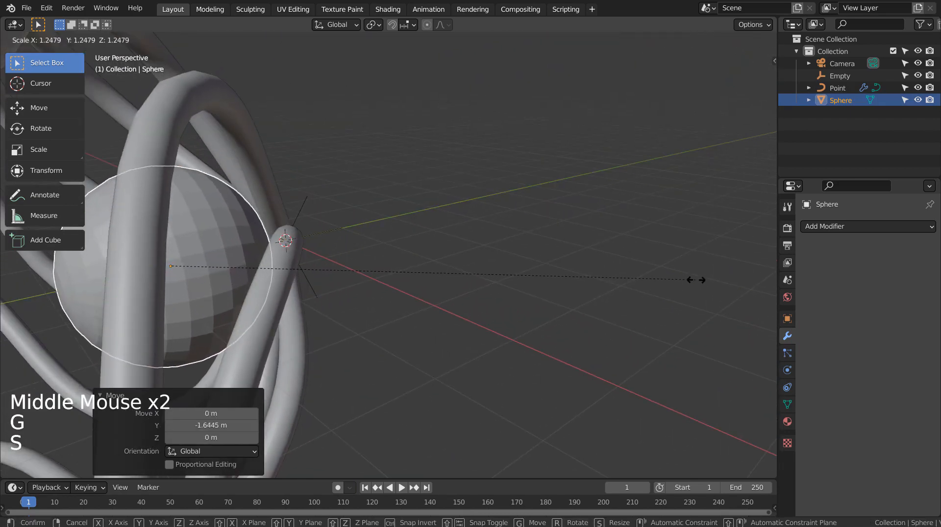
{"action": "left_click", "coordinate": [713, 279]}
{"action": "middle_click_drag", "start_coordinate": [546, 324], "coordinate": [521, 263]}
Select the three rings of faces around the sphere's front pole and extrude them inward about 0.077 m
{"action": "key", "text": "Tab"}
{"action": "key", "text": "3"}
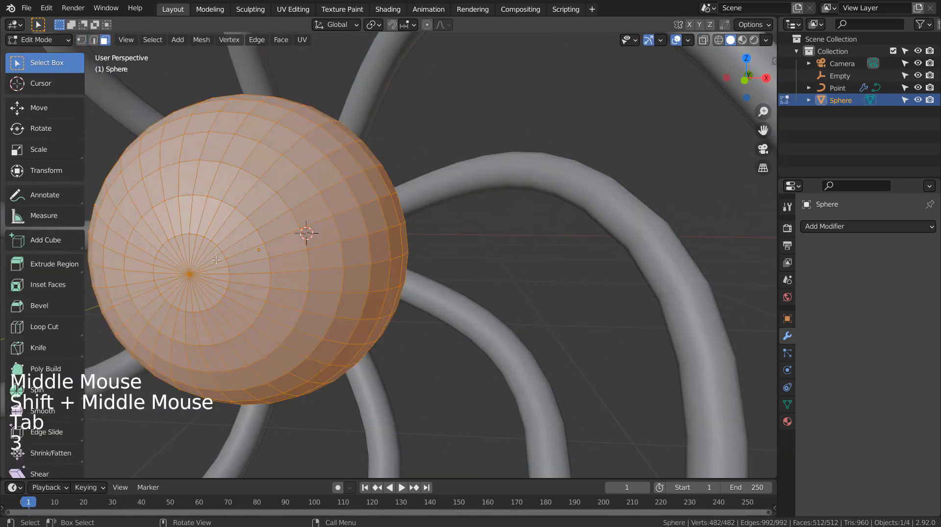
{"action": "left_click", "coordinate": [185, 265]}
{"action": "key", "text": "c"}
{"action": "left_click", "coordinate": [190, 273]}
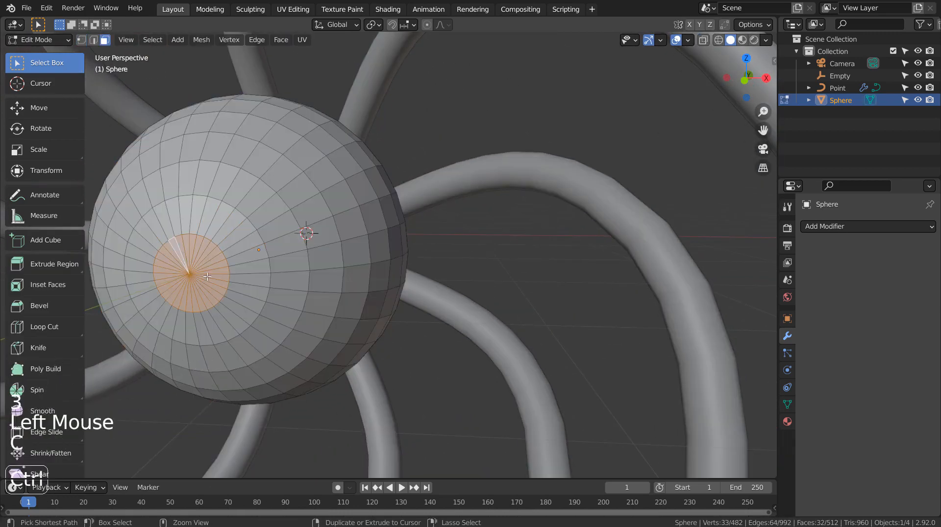
{"action": "key", "text": "ctrl+KP_Add"}
{"action": "key", "text": "ctrl"}
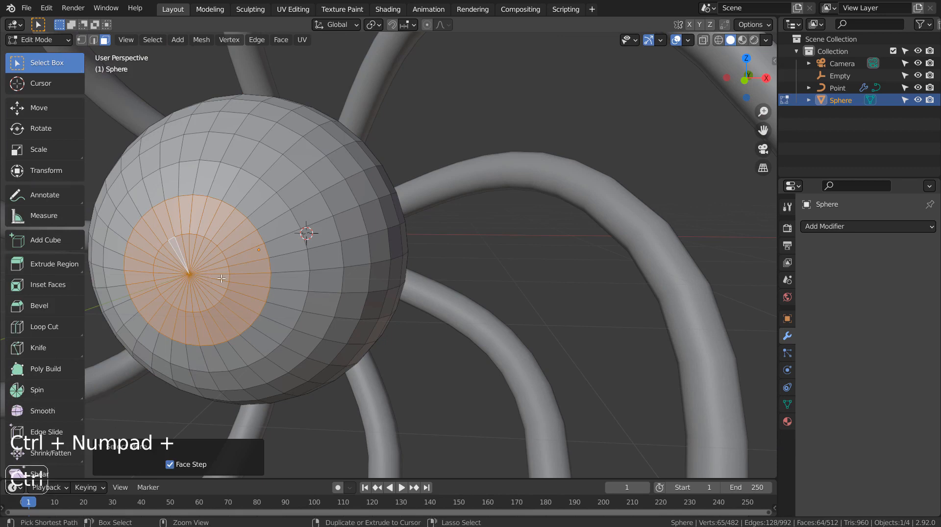
{"action": "key", "text": "ctrl+KP_Add"}
{"action": "key", "text": "e"}
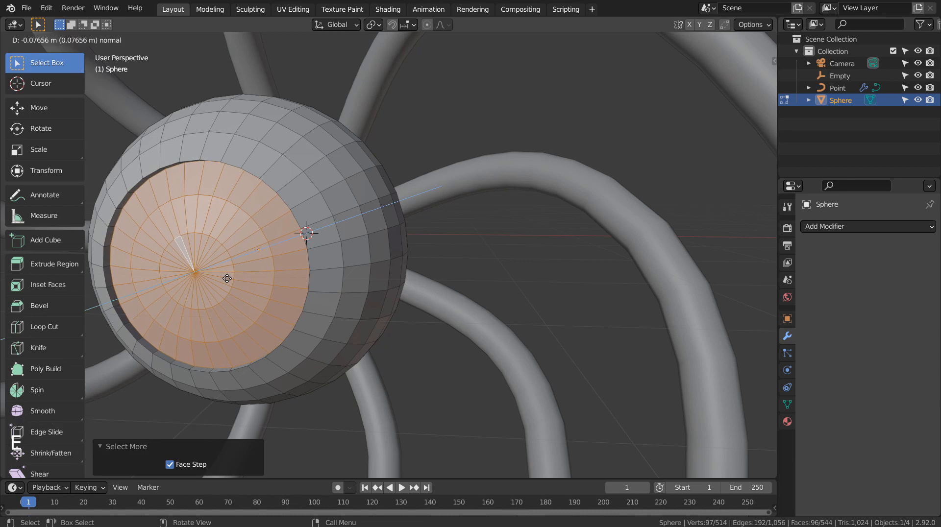
{"action": "left_click", "coordinate": [226, 278]}
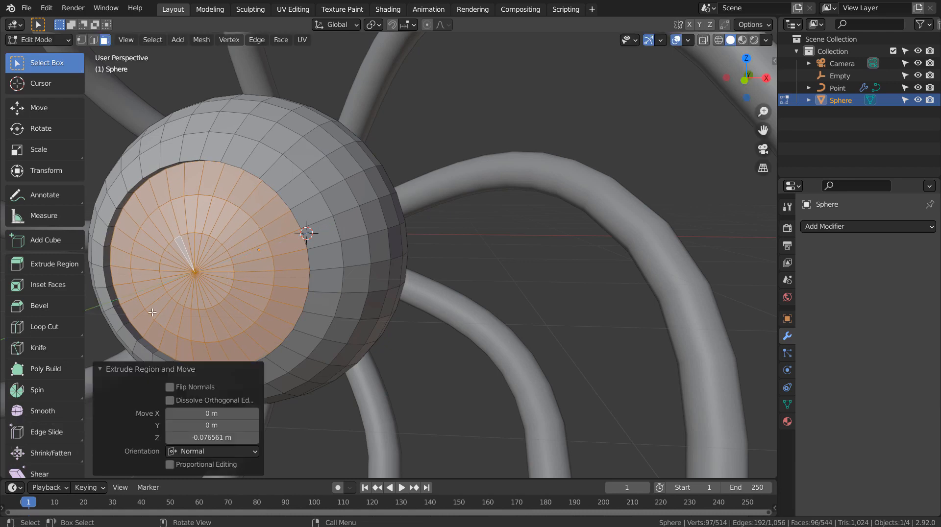
Select only the innermost circle of triangular faces at the centre of the recessed disc as the pupil
{"action": "left_click", "coordinate": [197, 272]}
{"action": "key", "text": "c"}
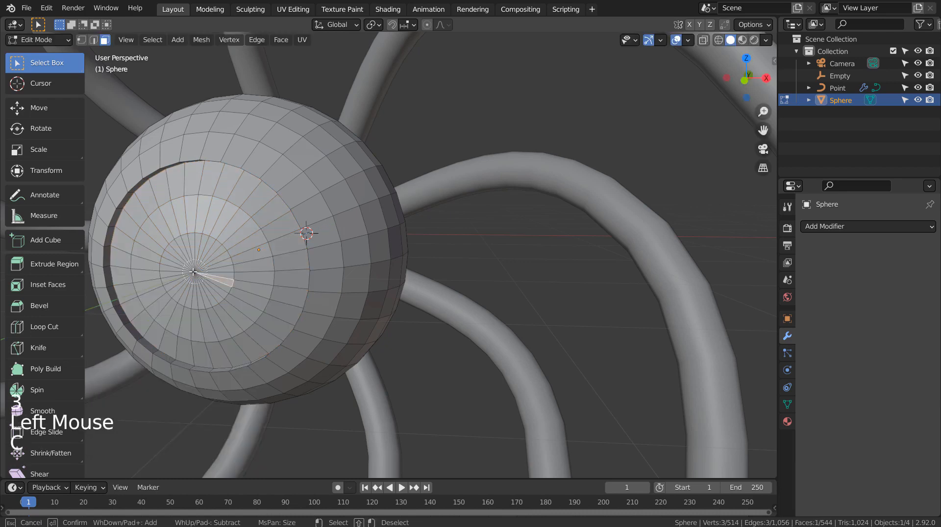
{"action": "left_click", "coordinate": [194, 272]}
{"action": "right_click", "coordinate": [193, 272]}
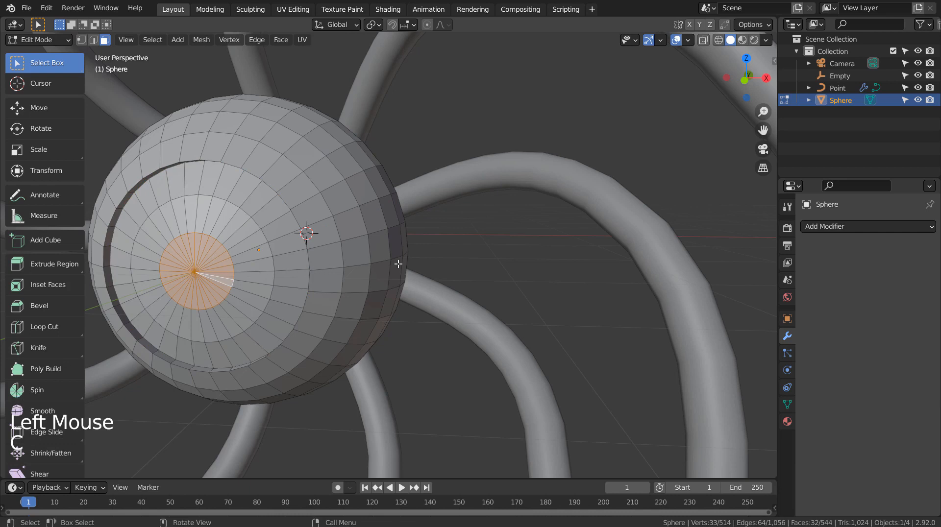
Add two new materials to the sphere, Material.001 and Material.002, each with a pure white base colour
{"action": "left_click", "coordinate": [787, 421]}
{"action": "left_click", "coordinate": [852, 280]}
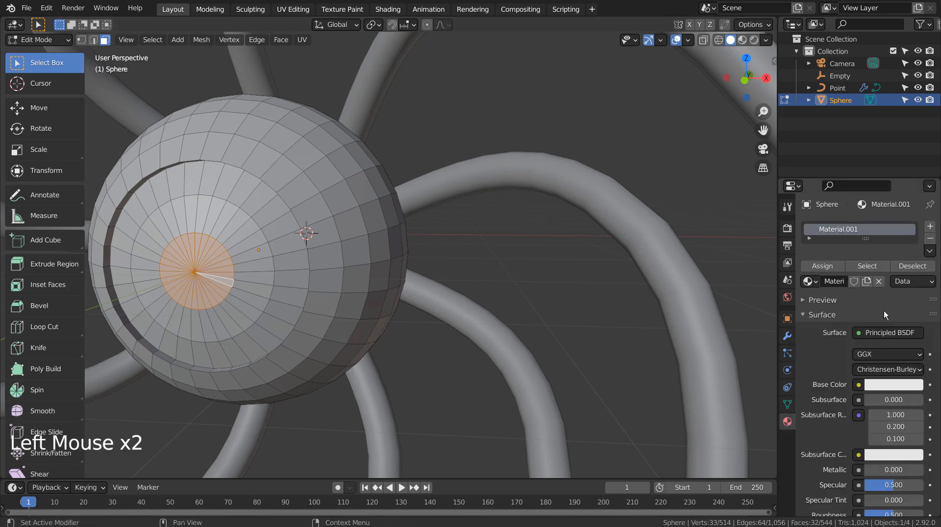
{"action": "left_click", "coordinate": [890, 385]}
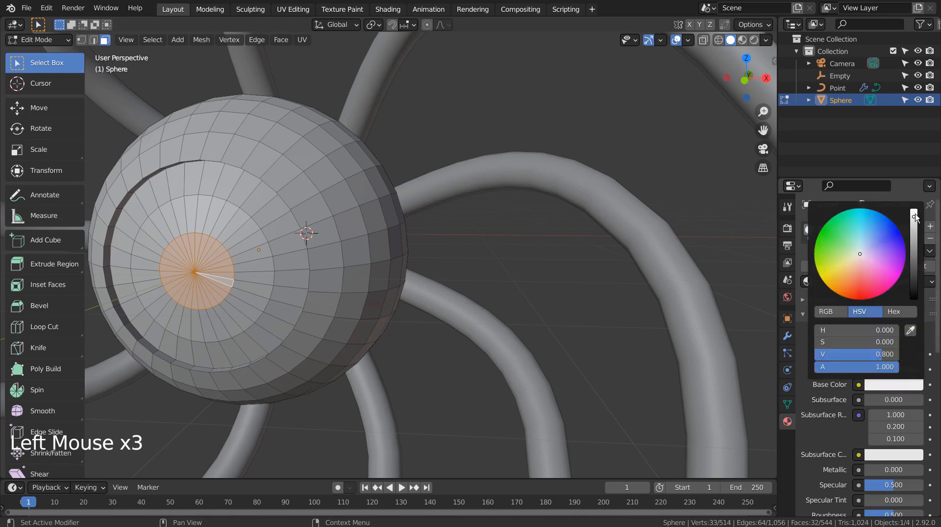
{"action": "left_click", "coordinate": [930, 226]}
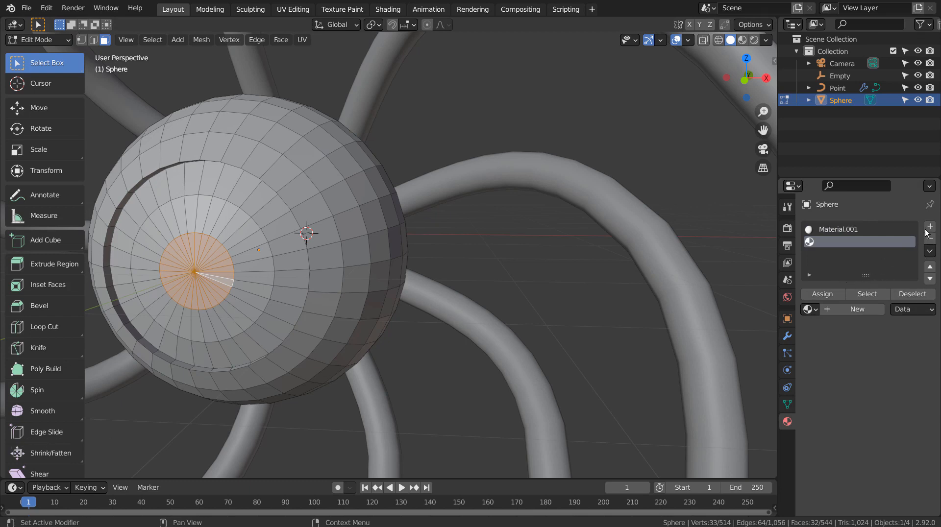
{"action": "left_click", "coordinate": [865, 306]}
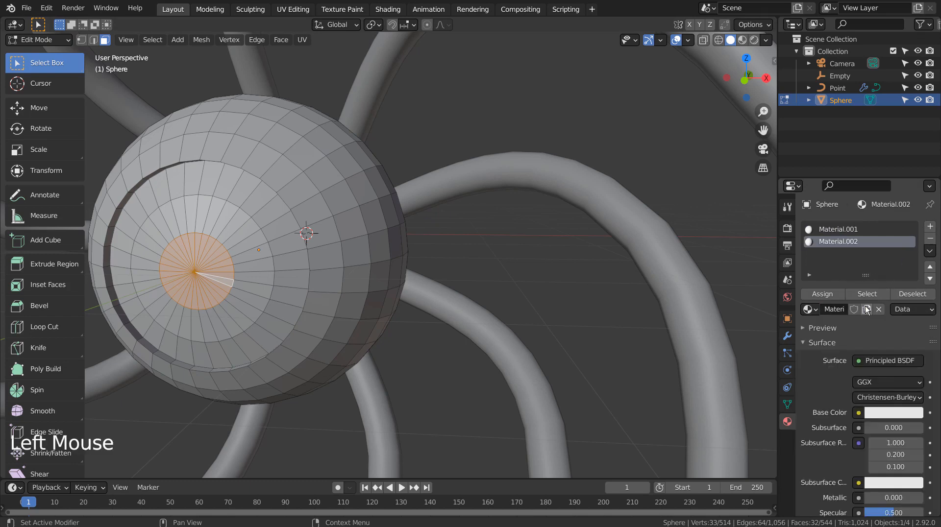
{"action": "left_click", "coordinate": [890, 414]}
{"action": "left_click_drag", "start_coordinate": [913, 245], "coordinate": [913, 232]}
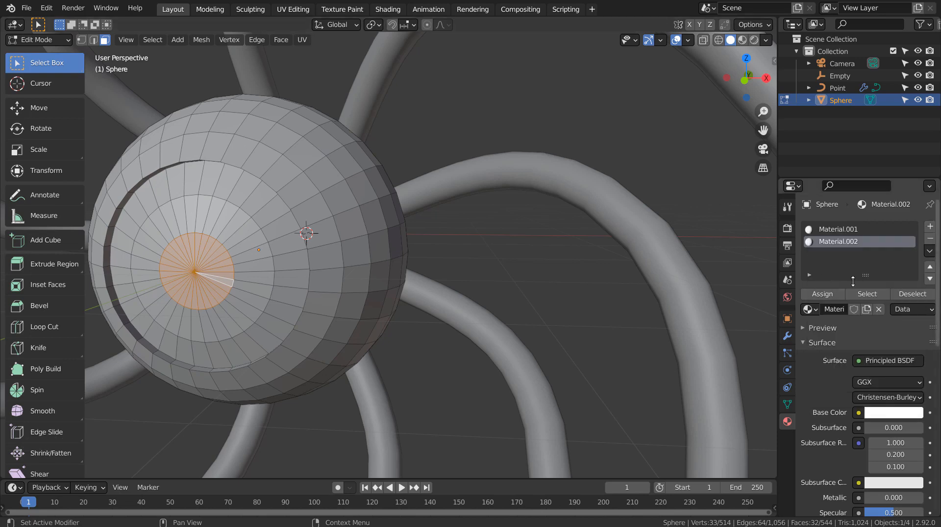
Add a third material with a blue base colour, assign it to the selected pupil faces, and switch the viewport to Material Preview
{"action": "left_click", "coordinate": [929, 226]}
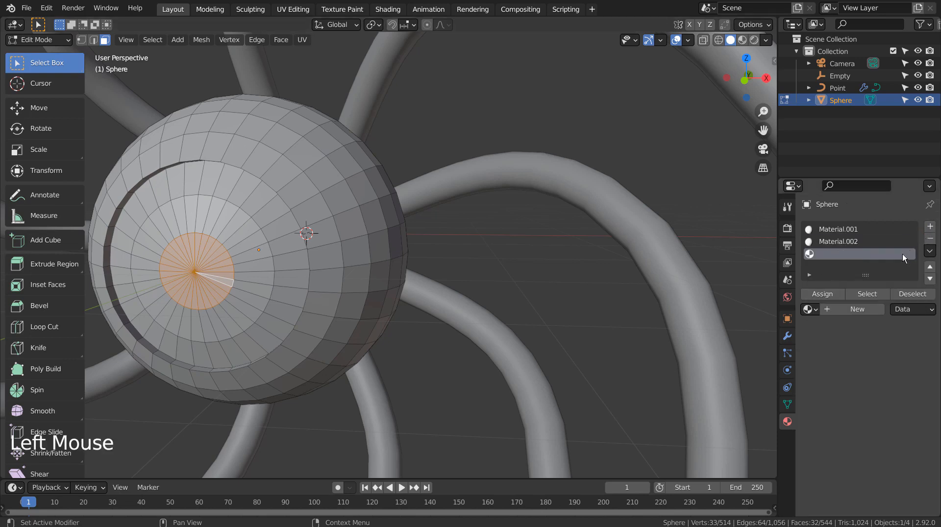
{"action": "left_click", "coordinate": [847, 309]}
{"action": "left_click", "coordinate": [889, 417]}
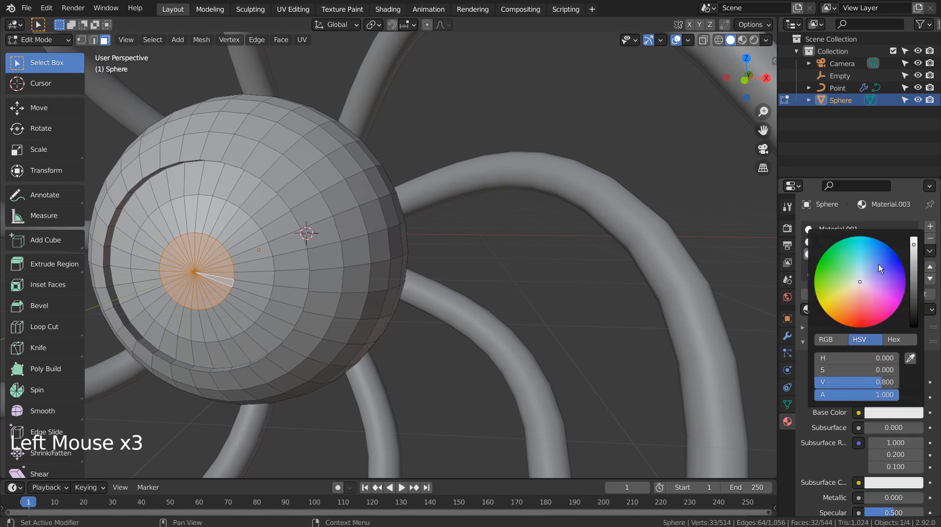
{"action": "left_click", "coordinate": [878, 264]}
{"action": "left_click", "coordinate": [822, 294]}
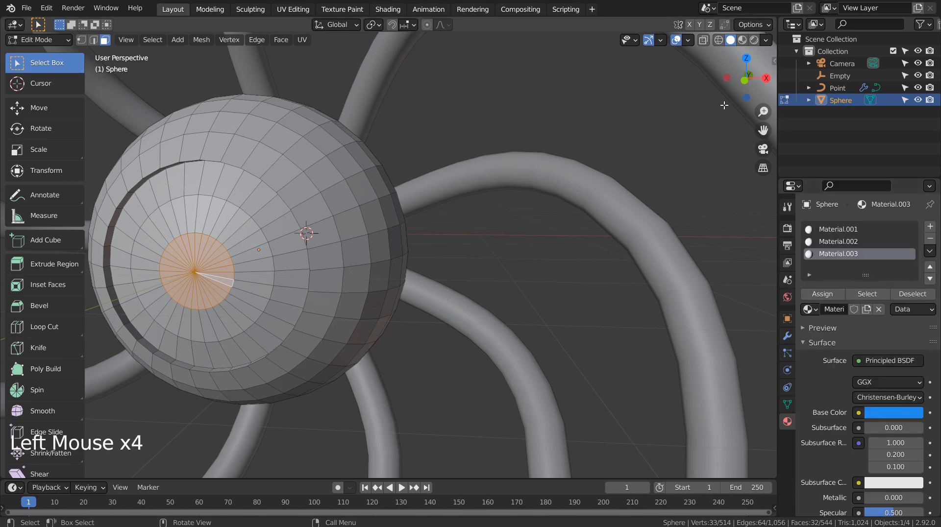
{"action": "left_click", "coordinate": [743, 40]}
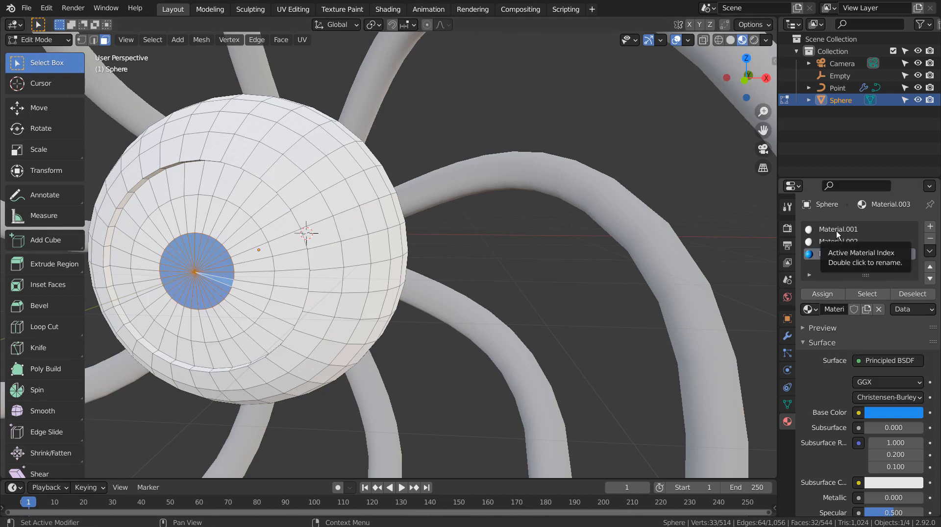
Grow the selection over the whole recessed disc, invert it, and assign Material.001 to the sphere's outer shell
{"action": "key", "text": "ctrl"}
{"action": "key", "text": "ctrl+KP_Add"}
{"action": "key", "text": "ctrl+KP_Add"}
{"action": "key", "text": "ctrl+KP_Add"}
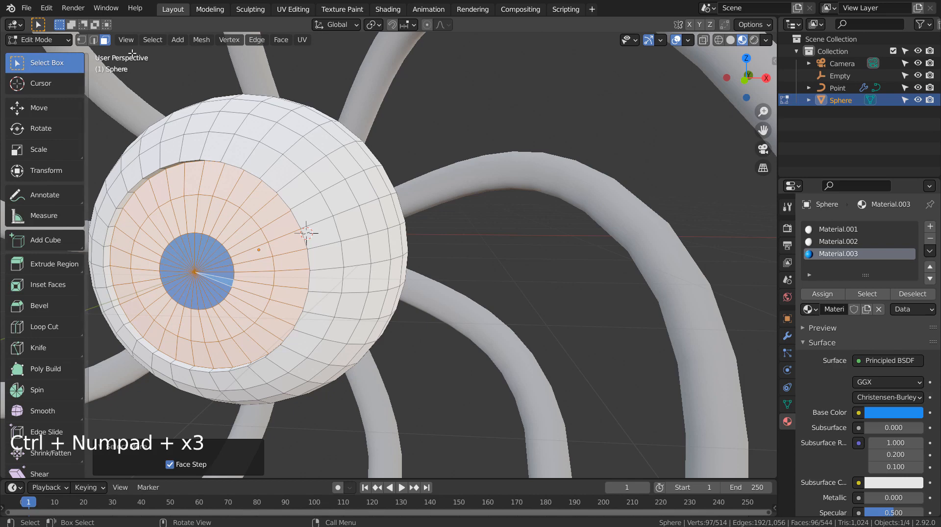
{"action": "left_click", "coordinate": [152, 40]}
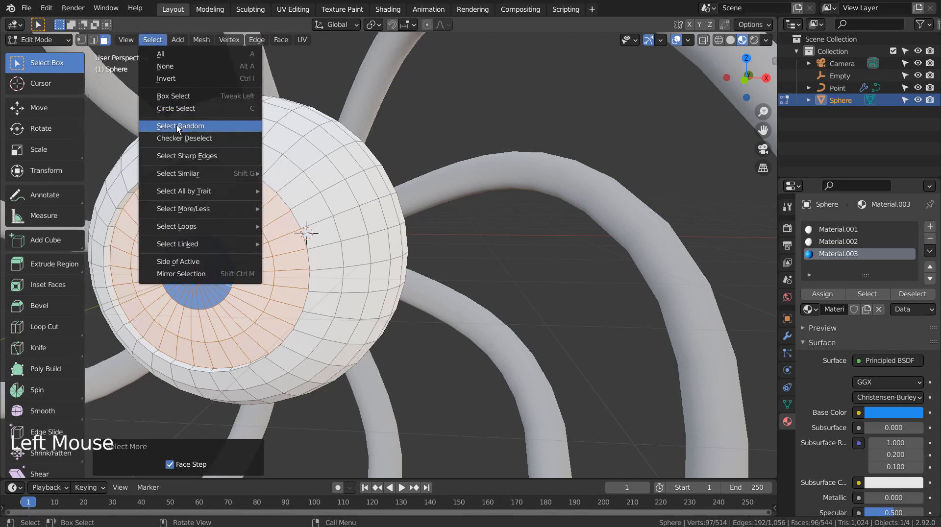
{"action": "left_click", "coordinate": [178, 81]}
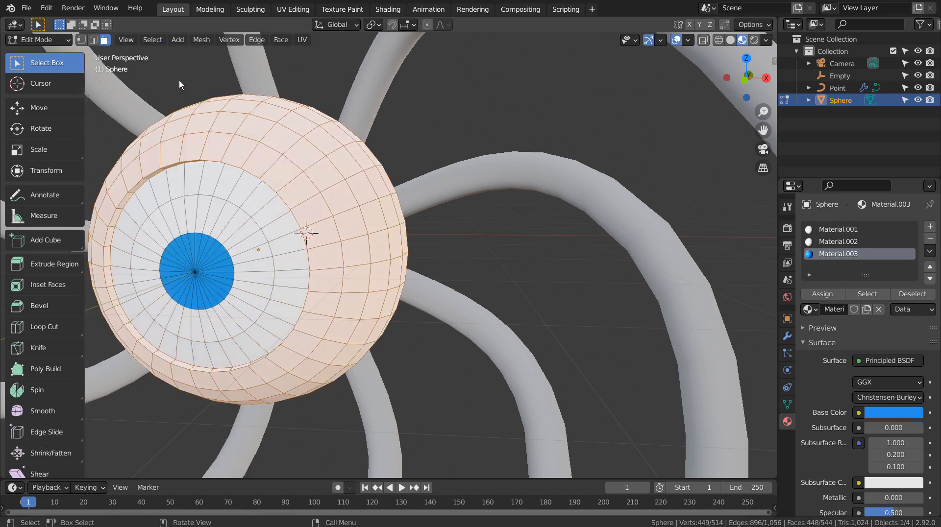
{"action": "left_click", "coordinate": [874, 235]}
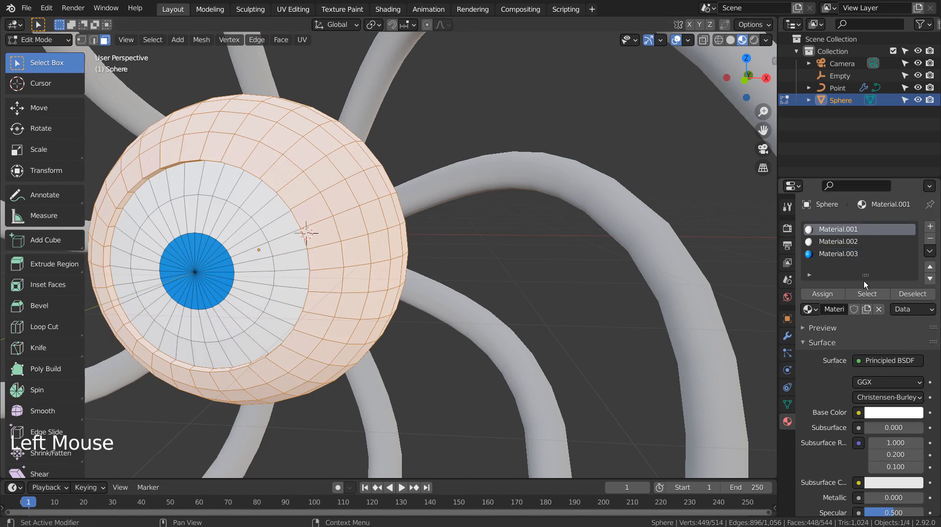
{"action": "left_click", "coordinate": [834, 293]}
Set Material.001's metallic to 0.942 and its roughness to 0.153
{"action": "left_click", "coordinate": [884, 420]}
{"action": "left_click", "coordinate": [884, 420]}
{"action": "left_click_drag", "start_coordinate": [868, 497], "coordinate": [920, 498]}
{"action": "middle_click", "coordinate": [836, 414], "text": "shift"}
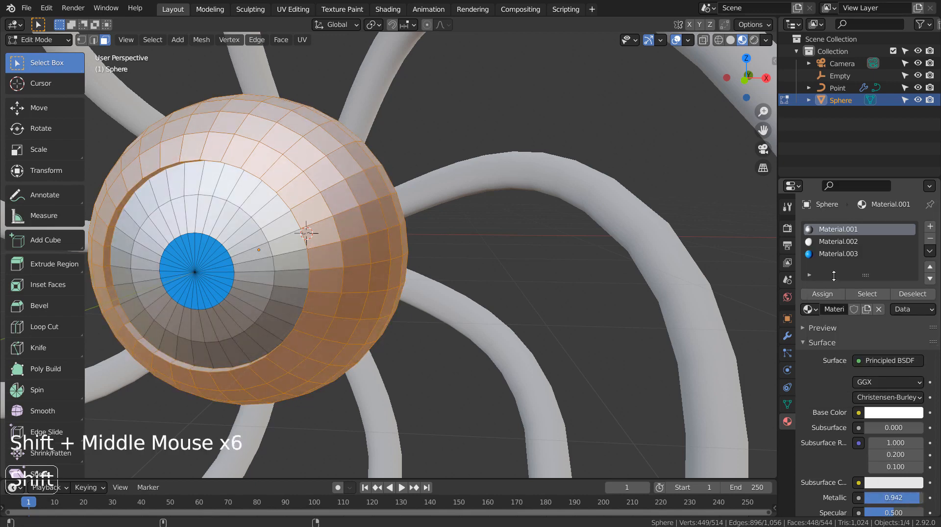
{"action": "middle_click", "coordinate": [823, 481], "text": "shift"}
{"action": "middle_click_drag", "start_coordinate": [823, 480], "coordinate": [859, 264]}
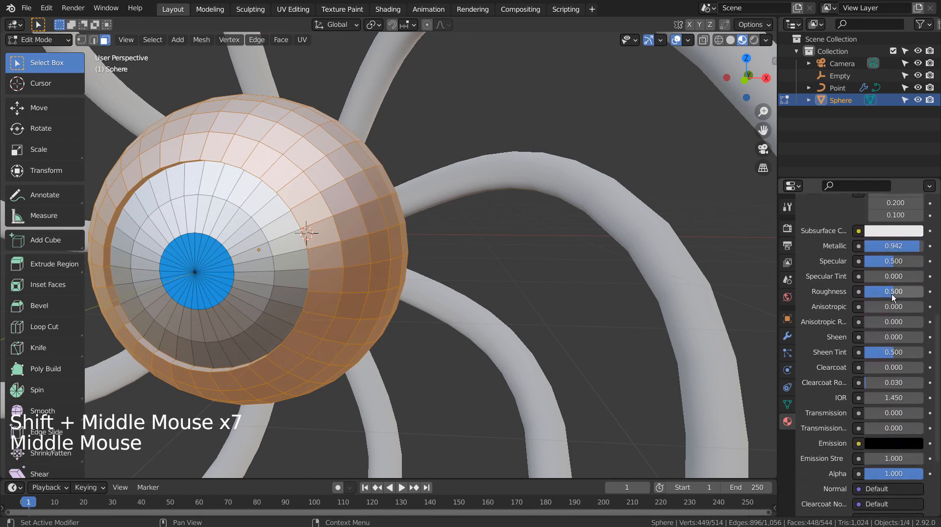
{"action": "left_click_drag", "start_coordinate": [891, 294], "coordinate": [875, 294]}
Apply a level 3 Subdivision Surface modifier to the sphere in Object Mode and return to Edit Mode
{"action": "key", "text": "Tab"}
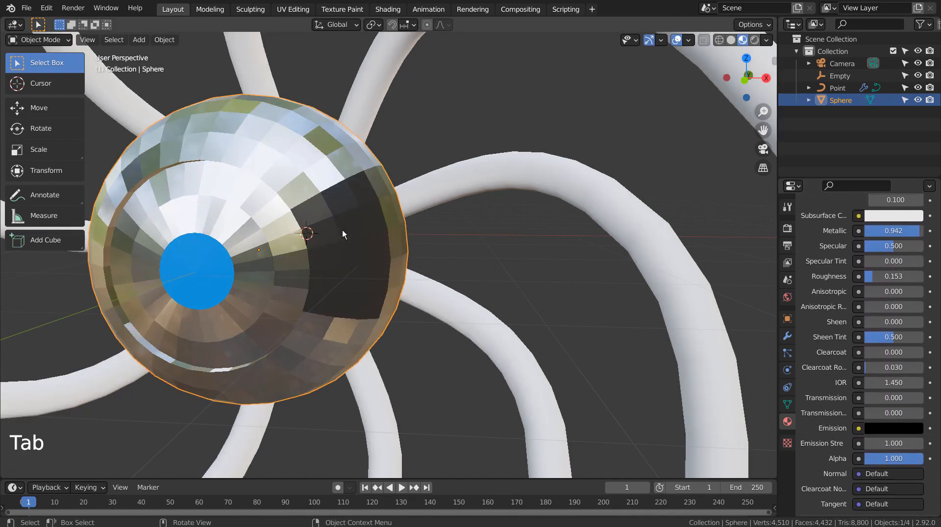
{"action": "key", "text": "ctrl+3"}
{"action": "key", "text": "Tab"}
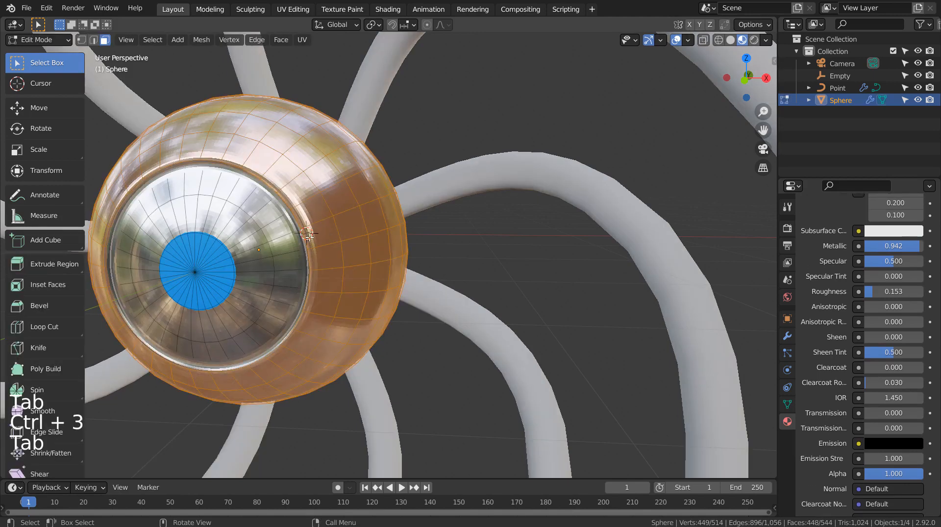
Select the two face rings surrounding the blue pupil and assign Material.002 to them
{"action": "key", "text": "3"}
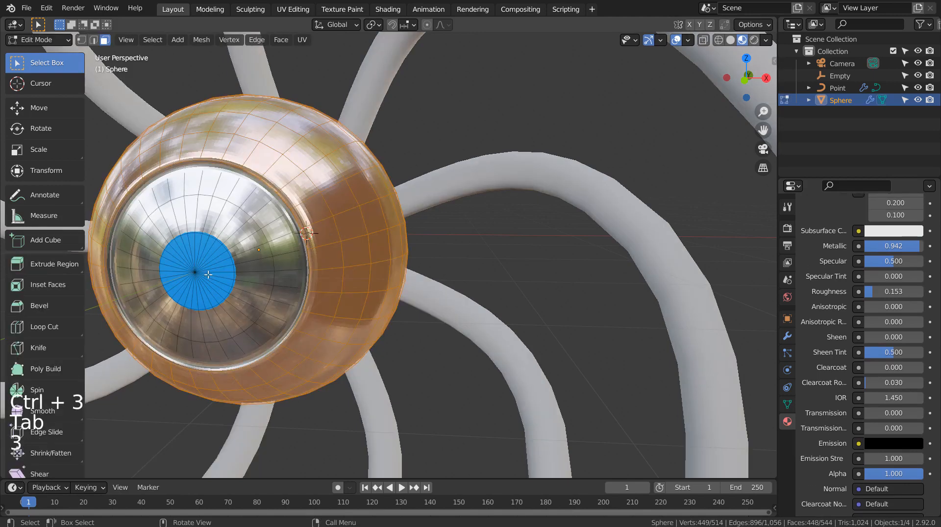
{"action": "left_click", "coordinate": [237, 242], "text": "alt"}
{"action": "left_click", "coordinate": [269, 219], "text": "alt+shift"}
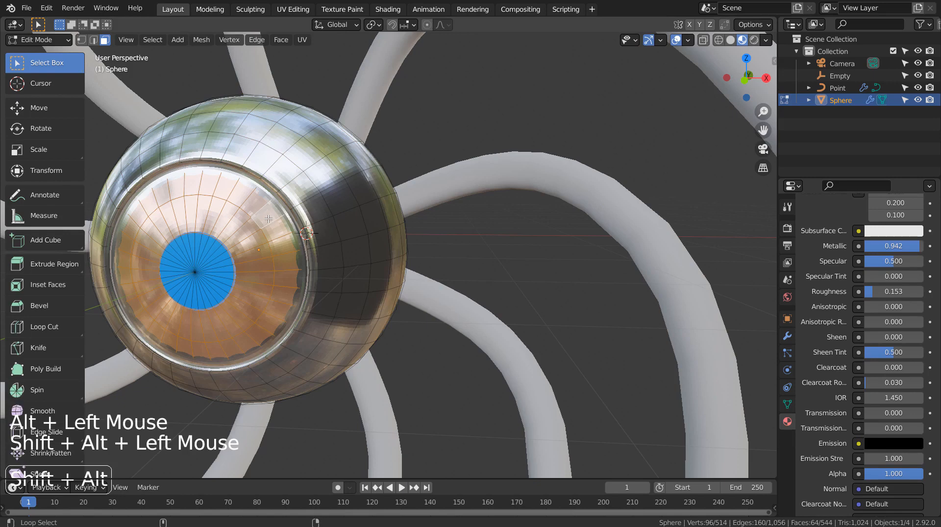
{"action": "scroll", "coordinate": [839, 236], "scroll_direction": "up", "scroll_amount": 9}
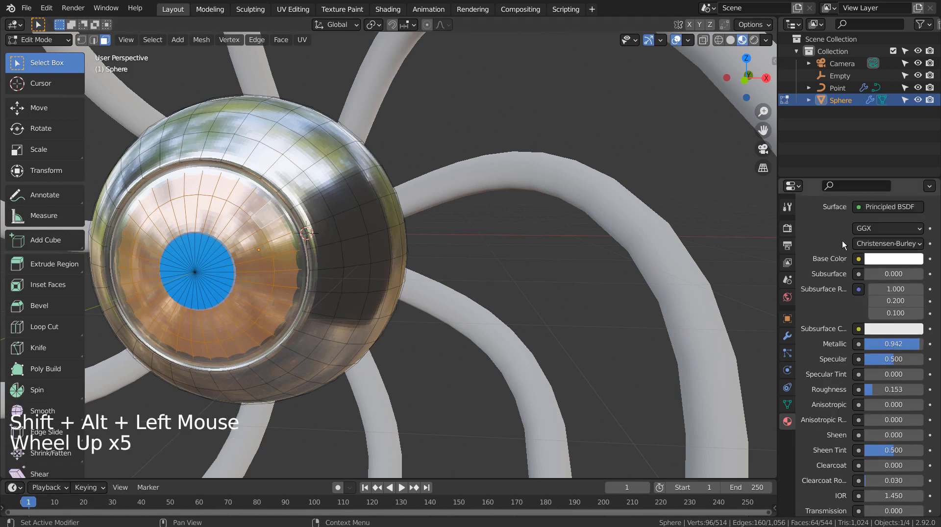
{"action": "scroll", "coordinate": [839, 237], "scroll_direction": "up", "scroll_amount": 4}
{"action": "left_click", "coordinate": [837, 242]}
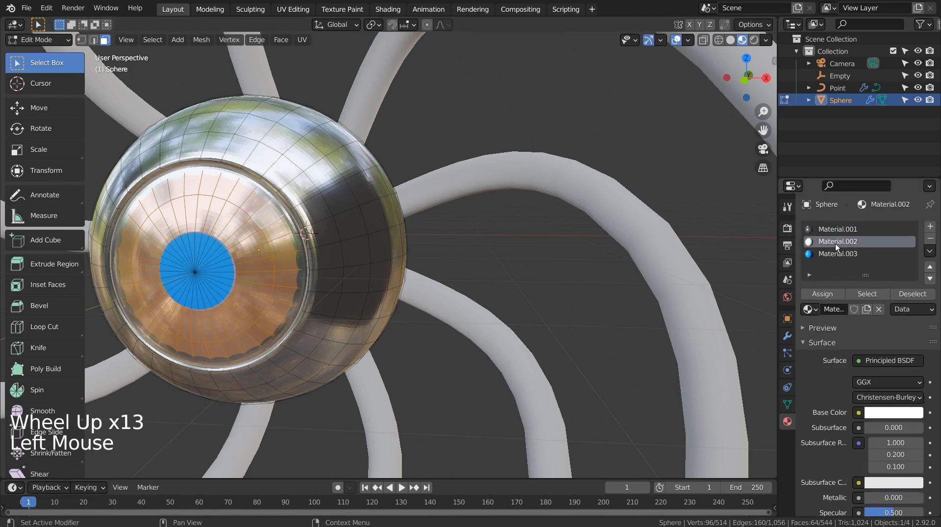
{"action": "left_click", "coordinate": [828, 294]}
Inspect the eye's materials and surface from the side in Object Mode
{"action": "middle_click_drag", "start_coordinate": [379, 256], "coordinate": [441, 239]}
{"action": "middle_click_drag", "start_coordinate": [441, 248], "coordinate": [447, 254]}
{"action": "key", "text": "Tab"}
{"action": "middle_click_drag", "start_coordinate": [559, 275], "coordinate": [447, 293]}
{"action": "right_click", "coordinate": [222, 208]}
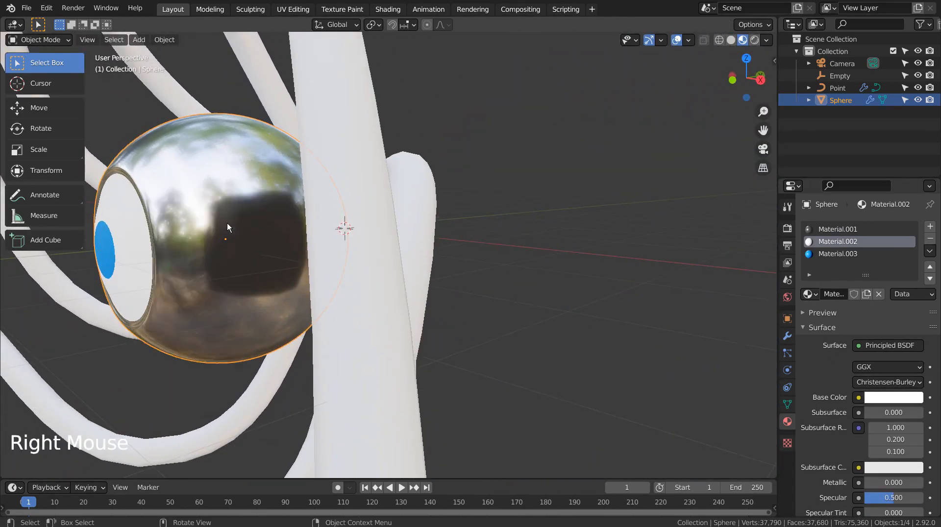
{"action": "scroll", "coordinate": [227, 222], "scroll_direction": "up", "scroll_amount": 3}
{"action": "middle_click_drag", "start_coordinate": [300, 223], "coordinate": [394, 219], "text": "shift"}
Add a loop cut in the outer white face ring and slide it toward the disc's rim with a factor of about 0.916
{"action": "key", "text": "Tab"}
{"action": "key", "text": "ctrl+r"}
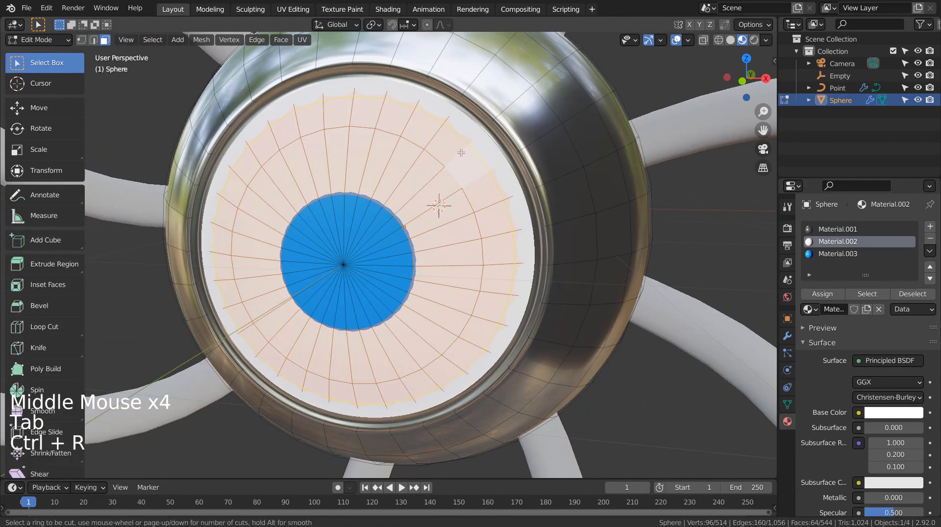
{"action": "left_click", "coordinate": [461, 171]}
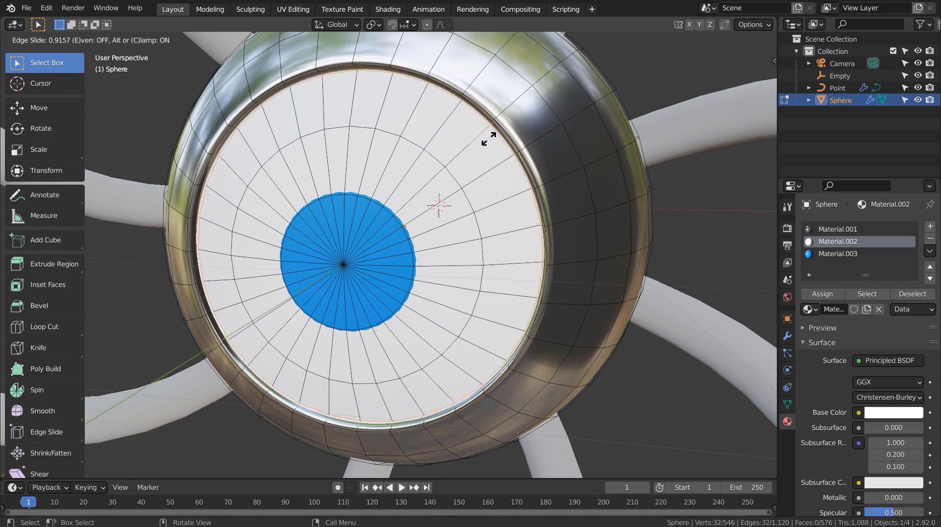
{"action": "left_click", "coordinate": [489, 139]}
Try to add a loop cut in the inner white face ring next to the blue pupil
{"action": "key", "text": "ctrl+r"}
{"action": "left_click", "coordinate": [416, 202]}
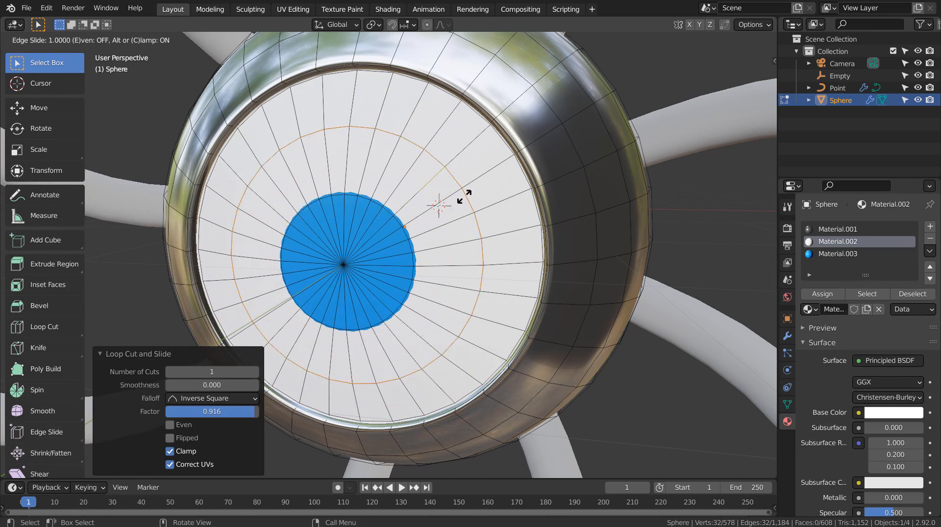
{"action": "key", "text": "ctrl+z"}
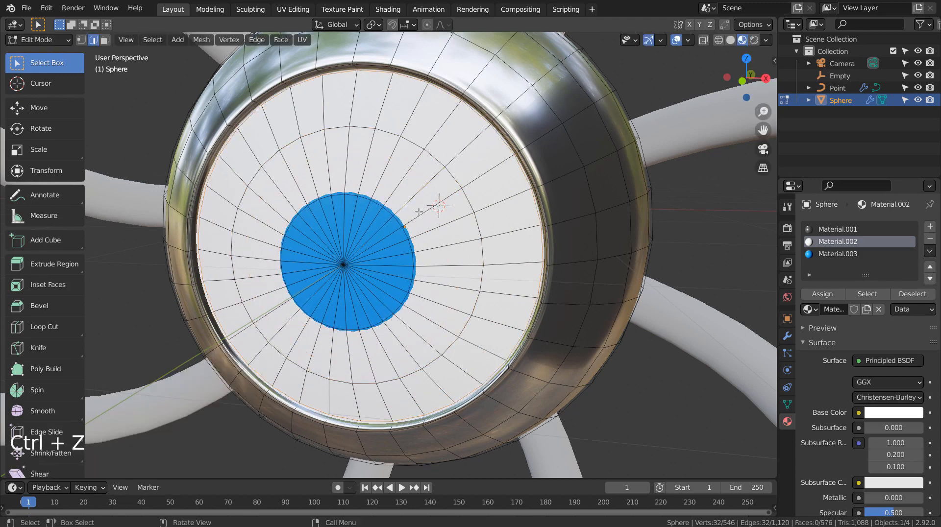
Add a loop cut in the inner white face ring and slide it toward the blue pupil with a factor of -0.841
{"action": "key", "text": "ctrl+r"}
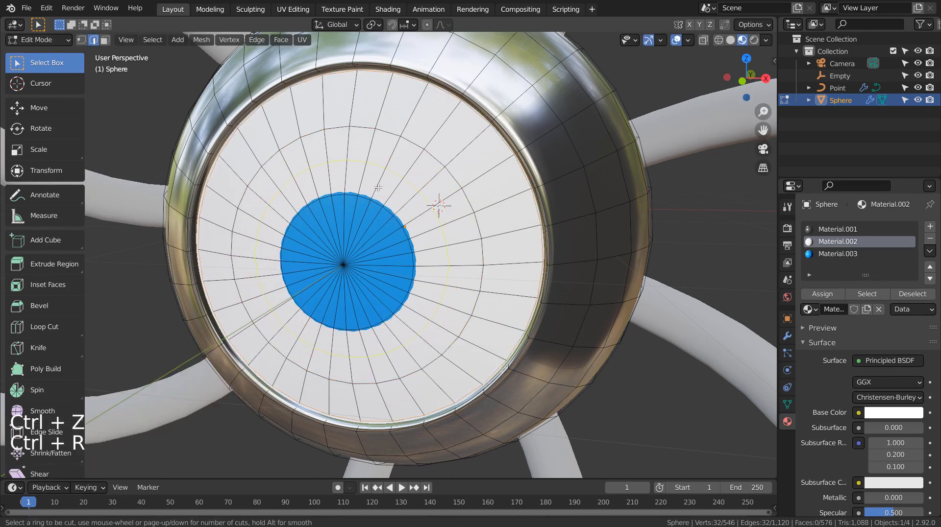
{"action": "left_click", "coordinate": [368, 195]}
{"action": "left_click", "coordinate": [357, 210]}
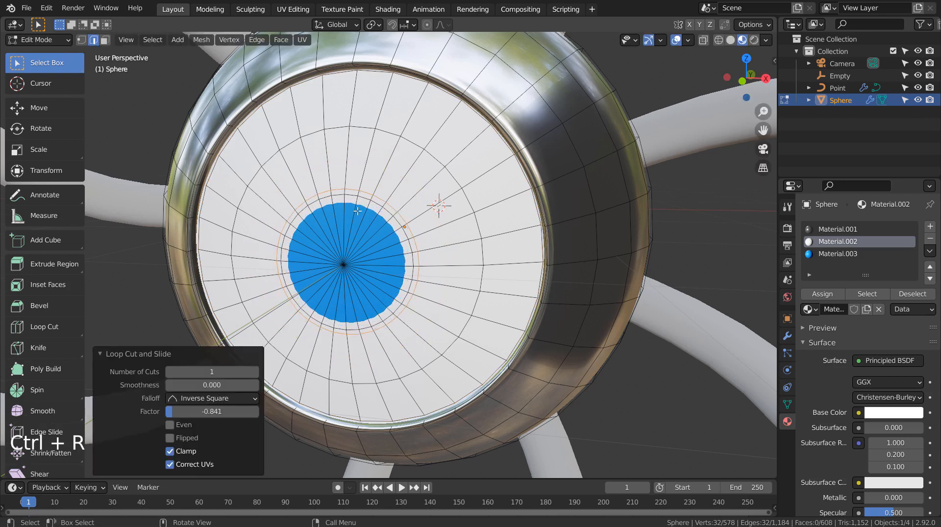
Select the narrow face ring around the blue pupil, assign Material.003 to it and return to Object Mode
{"action": "key", "text": "3"}
{"action": "left_click", "coordinate": [372, 199], "text": "alt"}
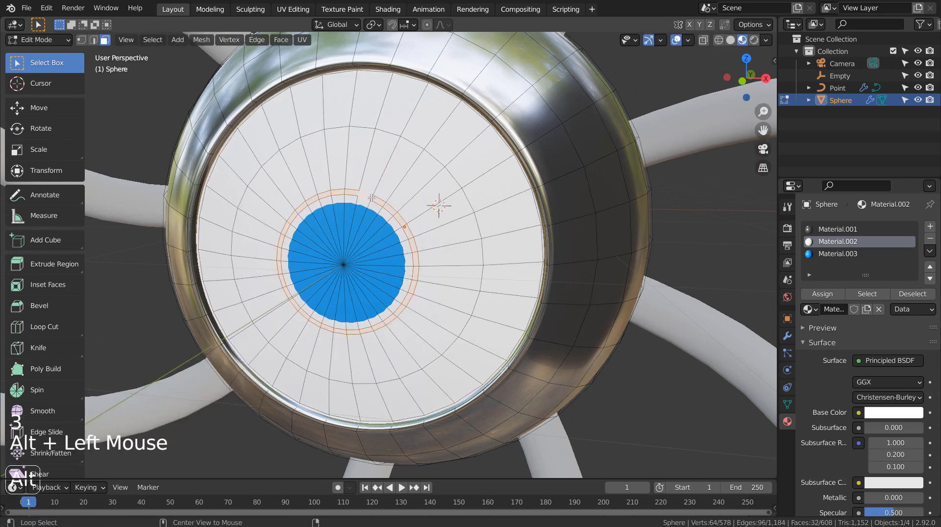
{"action": "left_click", "coordinate": [834, 255]}
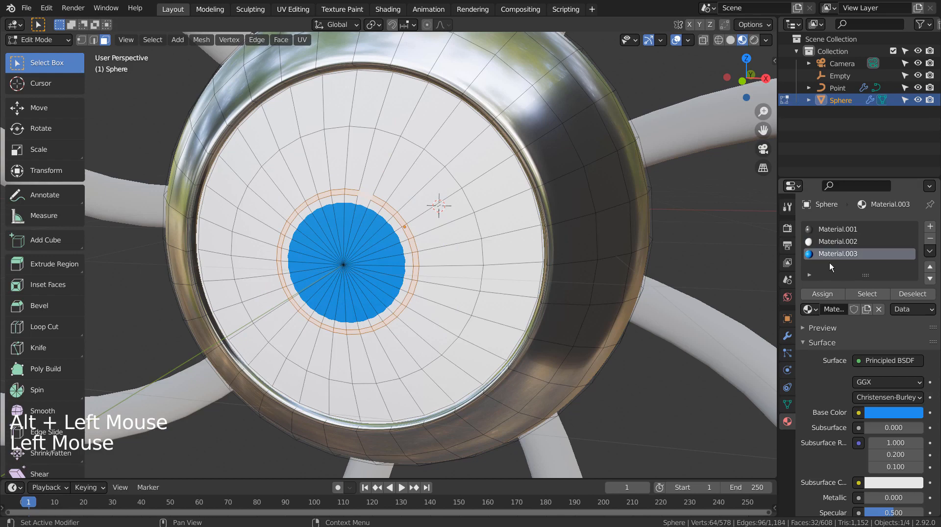
{"action": "left_click", "coordinate": [824, 295]}
{"action": "key", "text": "Tab"}
{"action": "middle_click_drag", "start_coordinate": [343, 234], "coordinate": [387, 273]}
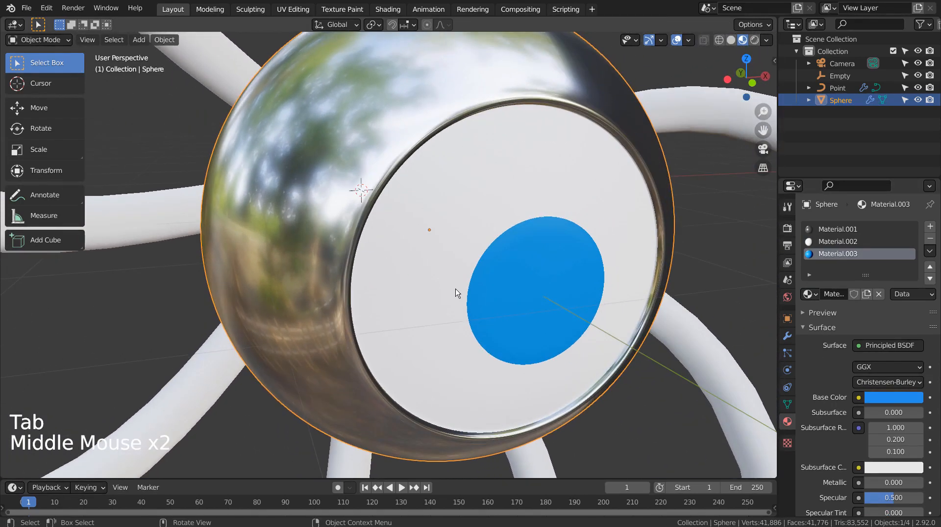
Select the tentacle curve and give it the existing metallic Material.001
{"action": "scroll", "coordinate": [455, 292], "scroll_direction": "down", "scroll_amount": 9}
{"action": "left_click", "coordinate": [498, 263]}
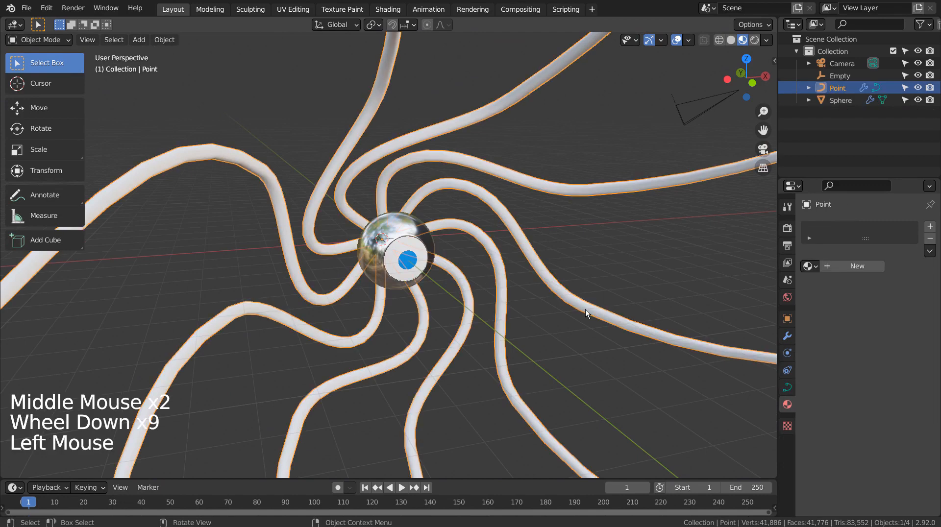
{"action": "middle_click_drag", "start_coordinate": [585, 310], "coordinate": [554, 302]}
{"action": "left_click", "coordinate": [808, 266]}
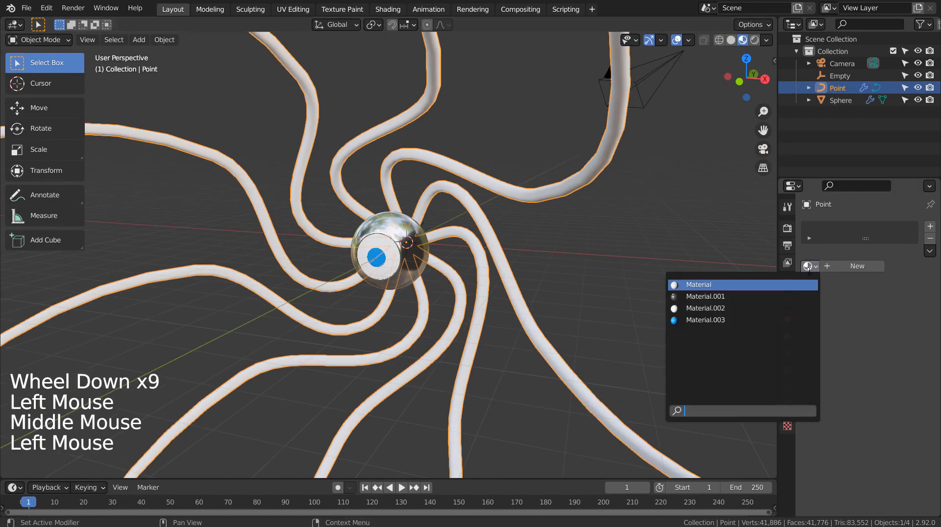
{"action": "left_click", "coordinate": [794, 297]}
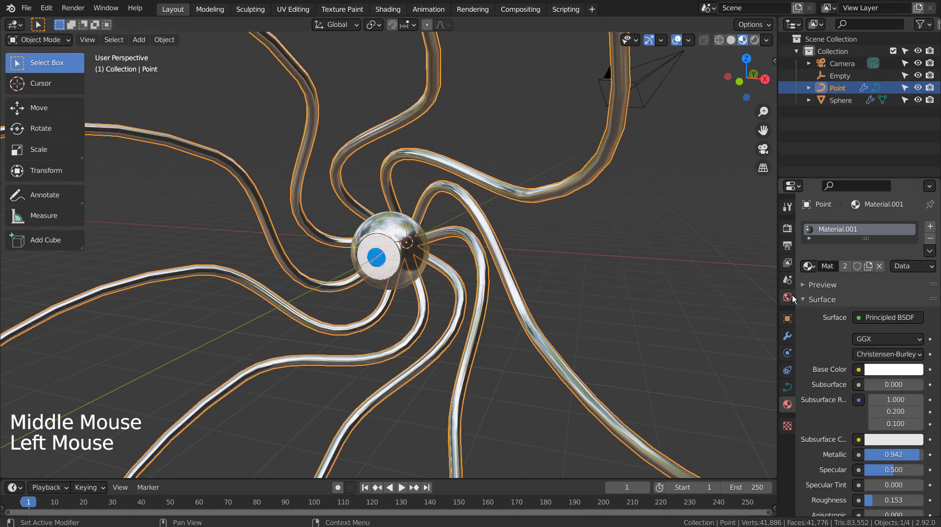
Set the base color of Material.001 to a pink with hue 0.832 and saturation 0.681, and deselect the tentacles
{"action": "left_click", "coordinate": [892, 370]}
{"action": "left_click_drag", "start_coordinate": [901, 248], "coordinate": [875, 248]}
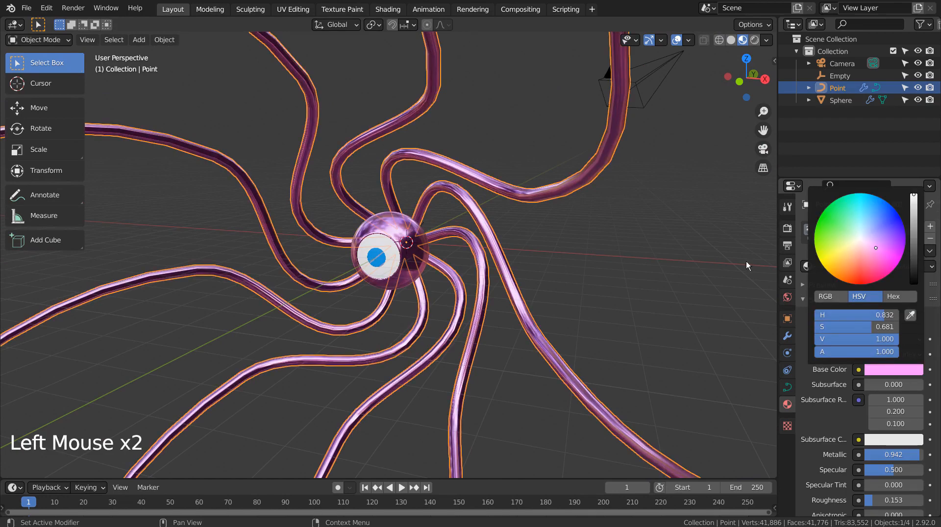
{"action": "middle_click_drag", "start_coordinate": [588, 276], "coordinate": [684, 235]}
{"action": "scroll", "coordinate": [617, 258], "scroll_direction": "down", "scroll_amount": 4}
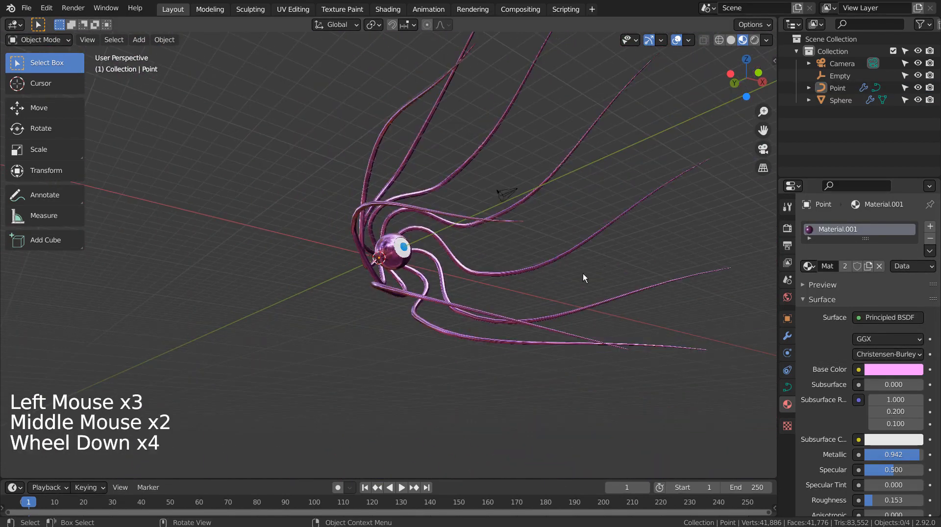
{"action": "left_click", "coordinate": [583, 276]}
Box-select the eyeball, the tentacles and the empty at the creature's center
{"action": "middle_click_drag", "start_coordinate": [601, 338], "coordinate": [507, 338]}
{"action": "left_click", "coordinate": [488, 309]}
{"action": "key", "text": "b"}
{"action": "left_click_drag", "start_coordinate": [336, 204], "coordinate": [482, 317]}
{"action": "middle_click_drag", "start_coordinate": [490, 326], "coordinate": [547, 365]}
{"action": "scroll", "coordinate": [561, 359], "scroll_direction": "down", "scroll_amount": 2}
{"action": "scroll", "coordinate": [528, 360], "scroll_direction": "up", "scroll_amount": 1}
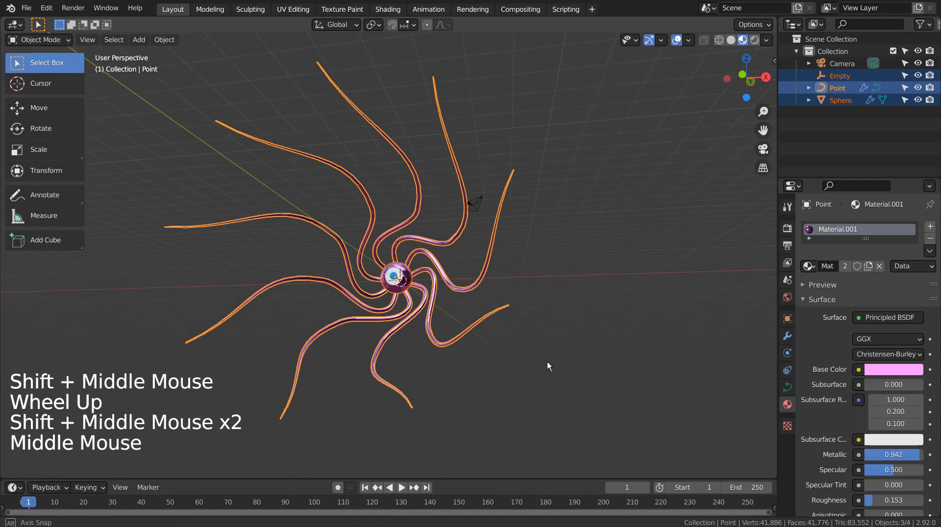
{"action": "middle_click", "coordinate": [547, 365]}
{"action": "scroll", "coordinate": [547, 365], "scroll_direction": "up", "scroll_amount": 2}
{"action": "scroll", "coordinate": [547, 362], "scroll_direction": "down", "scroll_amount": 1}
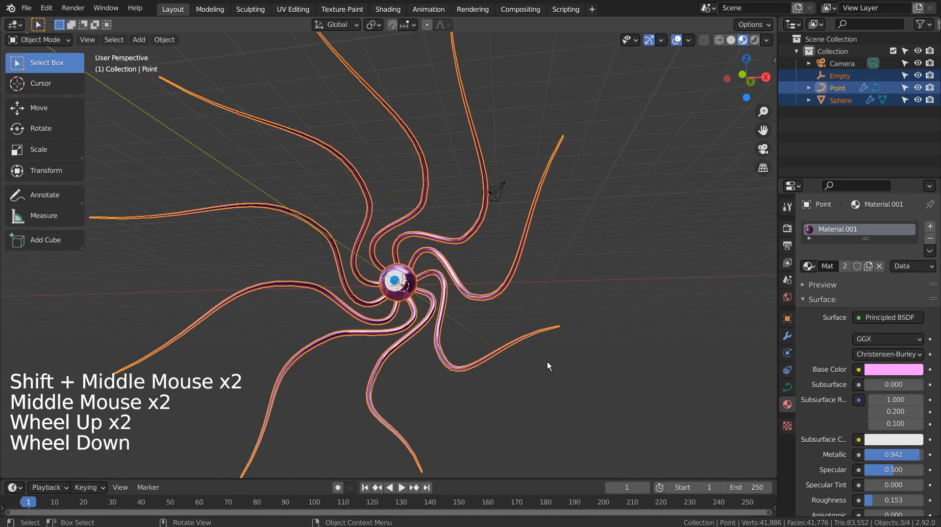
Hide the 3D cursor and object origins in the viewport overlays
{"action": "left_click", "coordinate": [688, 42]}
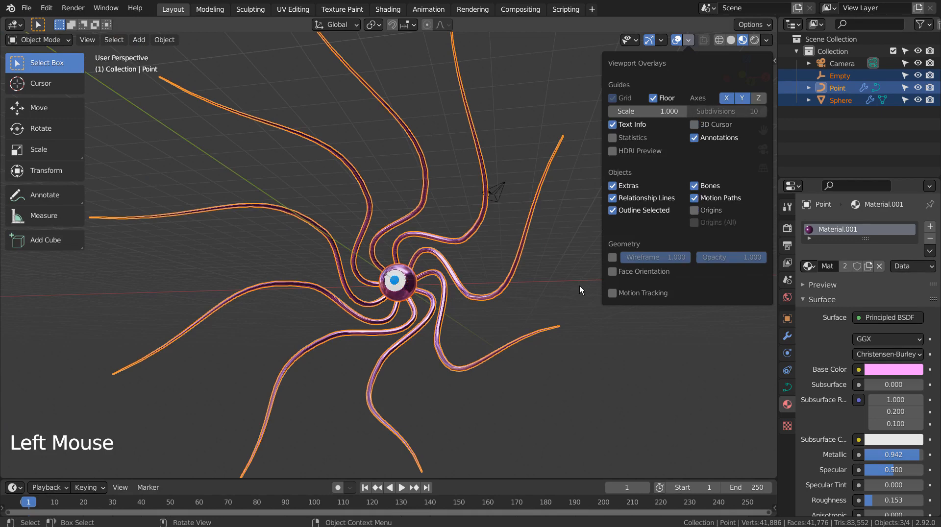
{"action": "middle_click_drag", "start_coordinate": [658, 279], "coordinate": [636, 294], "text": "shift"}
{"action": "scroll", "coordinate": [640, 281], "scroll_direction": "down", "scroll_amount": 1}
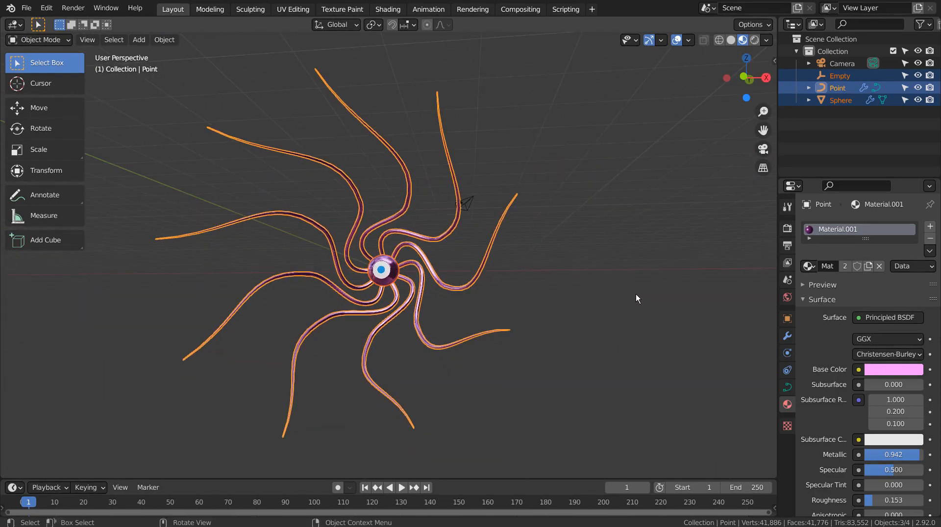